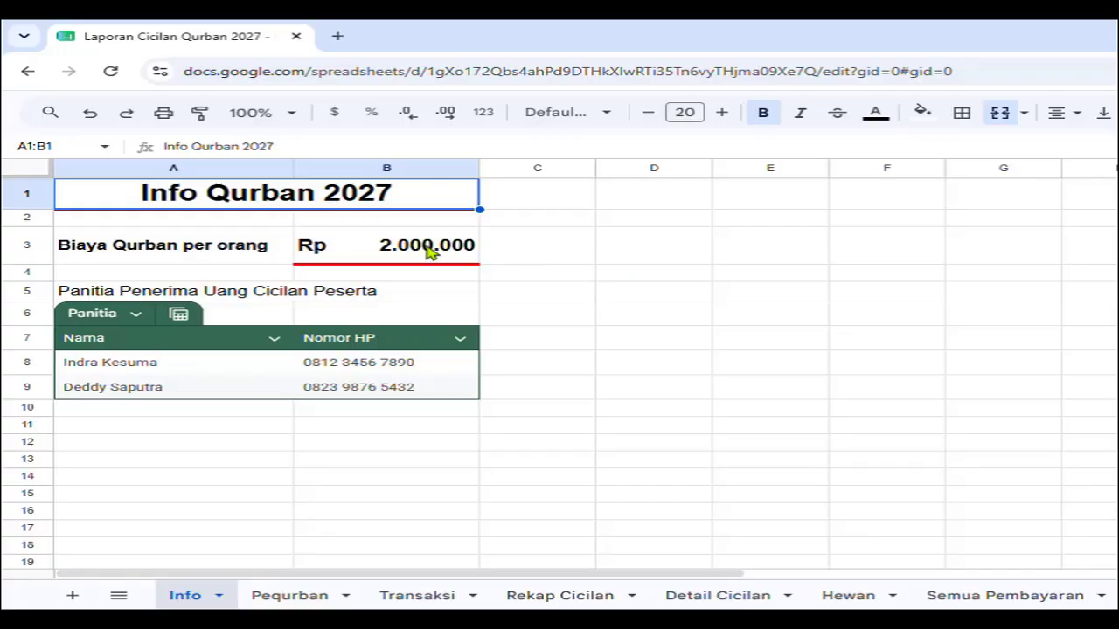
Change Biaya Qurban per orang in B3 on the Info sheet to 2.300.000.
{"action": "left_click", "coordinate": [430, 251]}
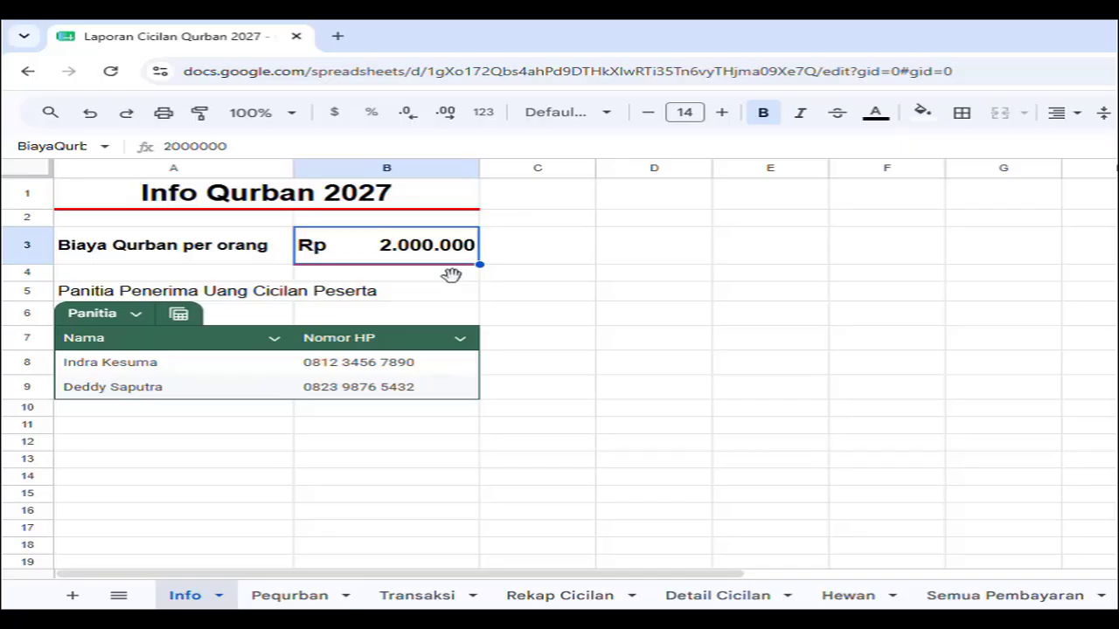
{"action": "type", "text": "2.300."}
{"action": "type", "text": "000"}
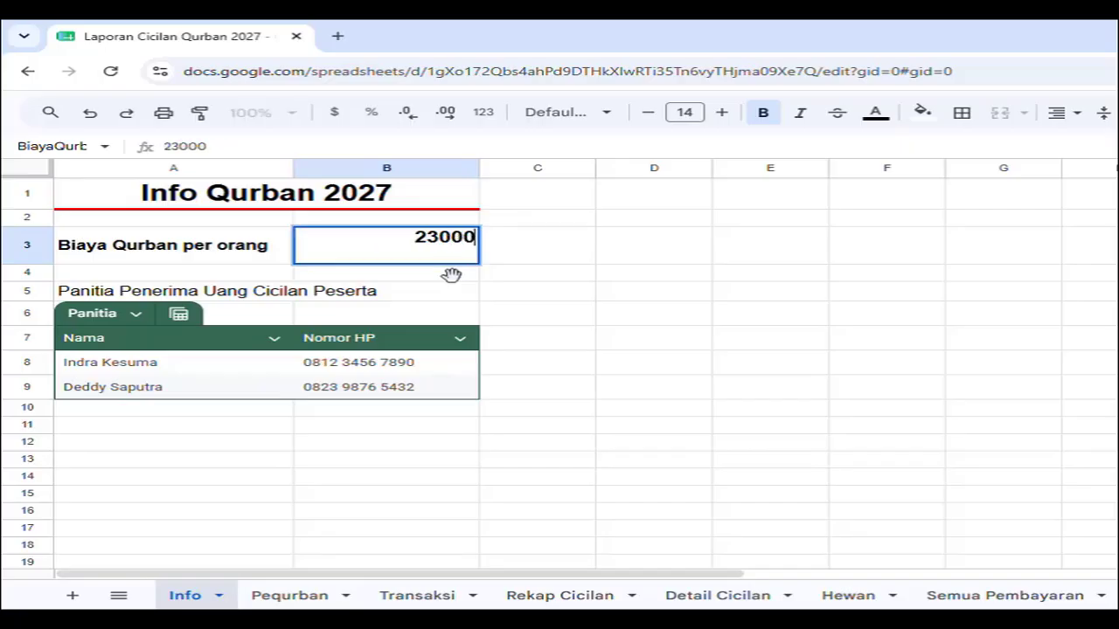
{"action": "key", "text": "Return"}
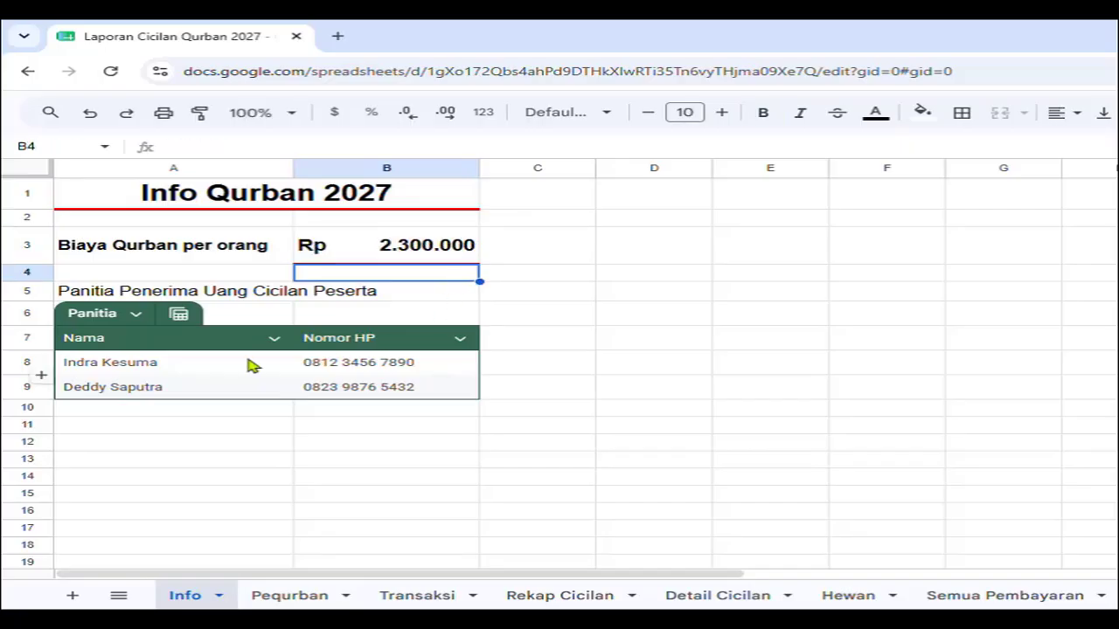
Insert a row in the Panitia table and enter the third member's name and phone number in row 10.
{"action": "left_click", "coordinate": [188, 364]}
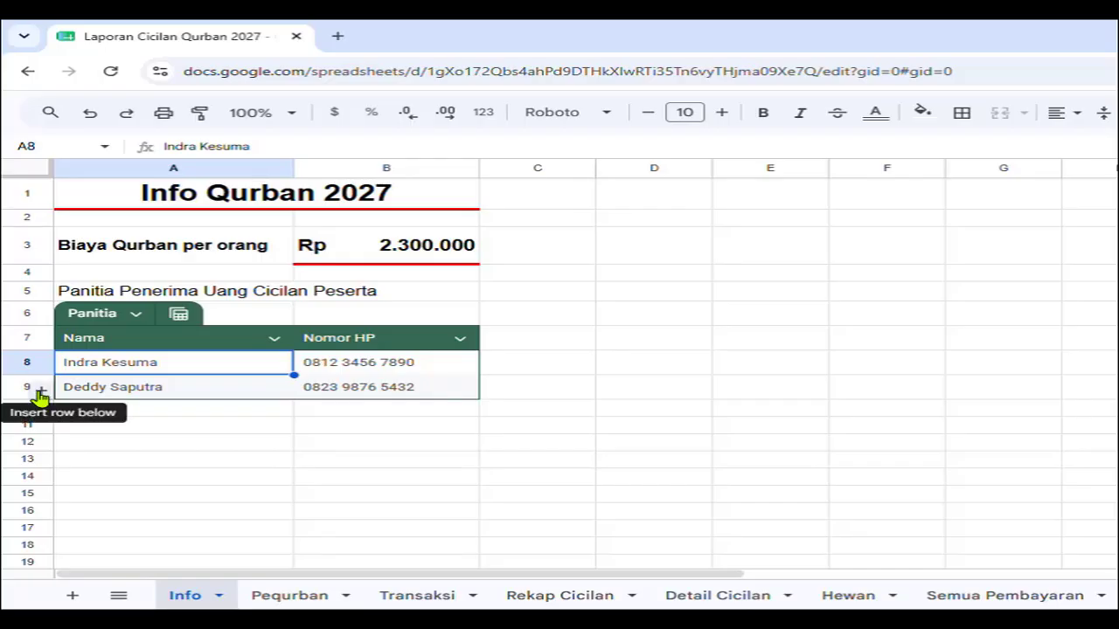
{"action": "left_click", "coordinate": [41, 398]}
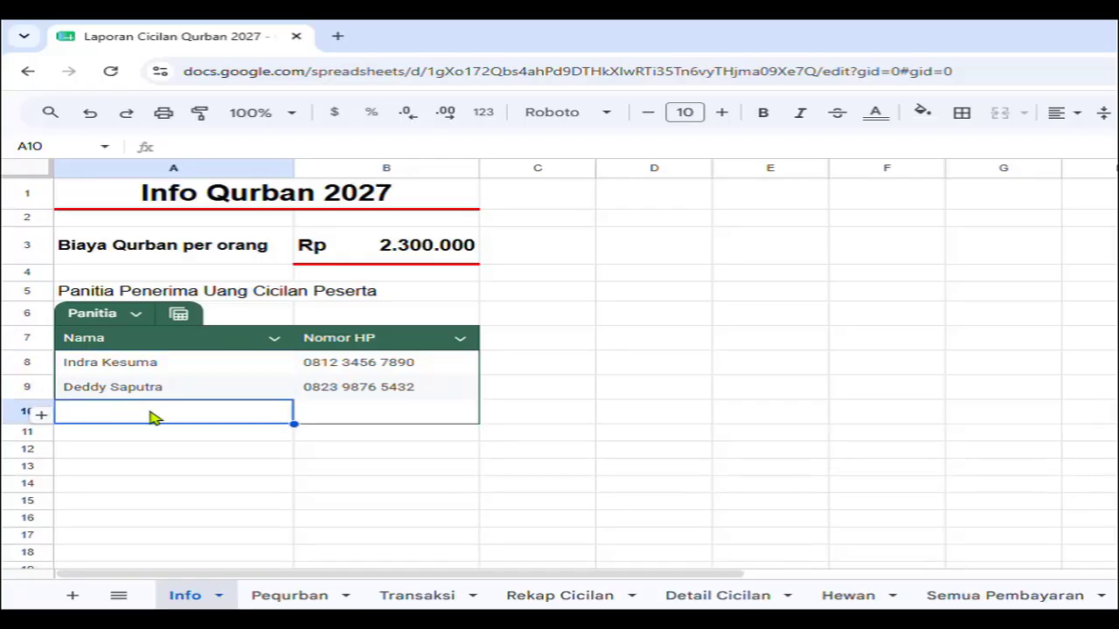
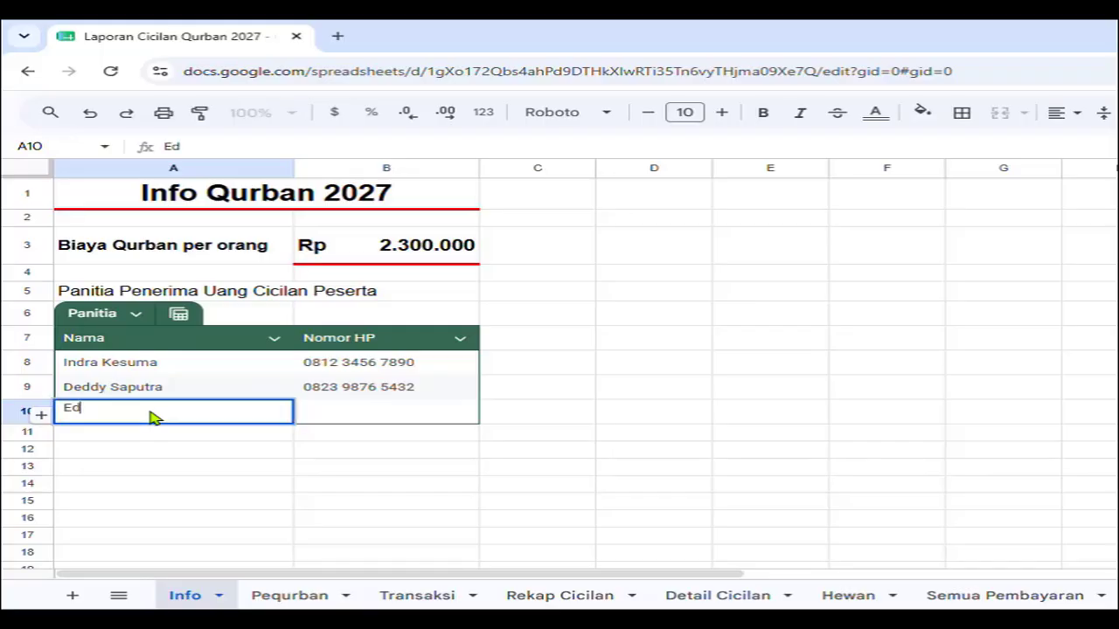
{"action": "left_click", "coordinate": [399, 416]}
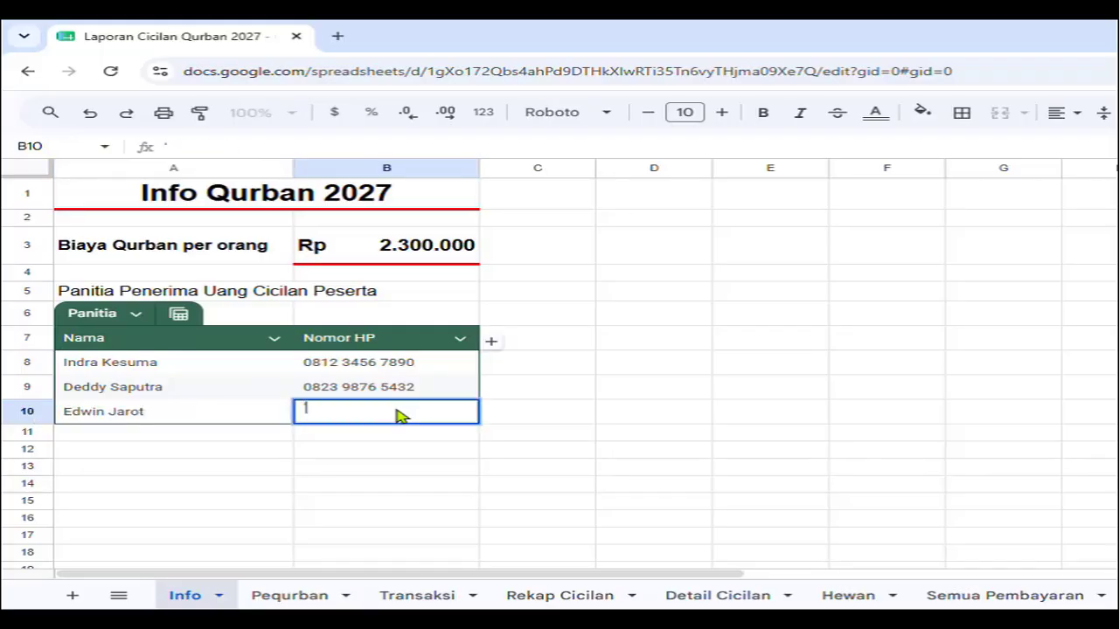
{"action": "key", "text": "Return"}
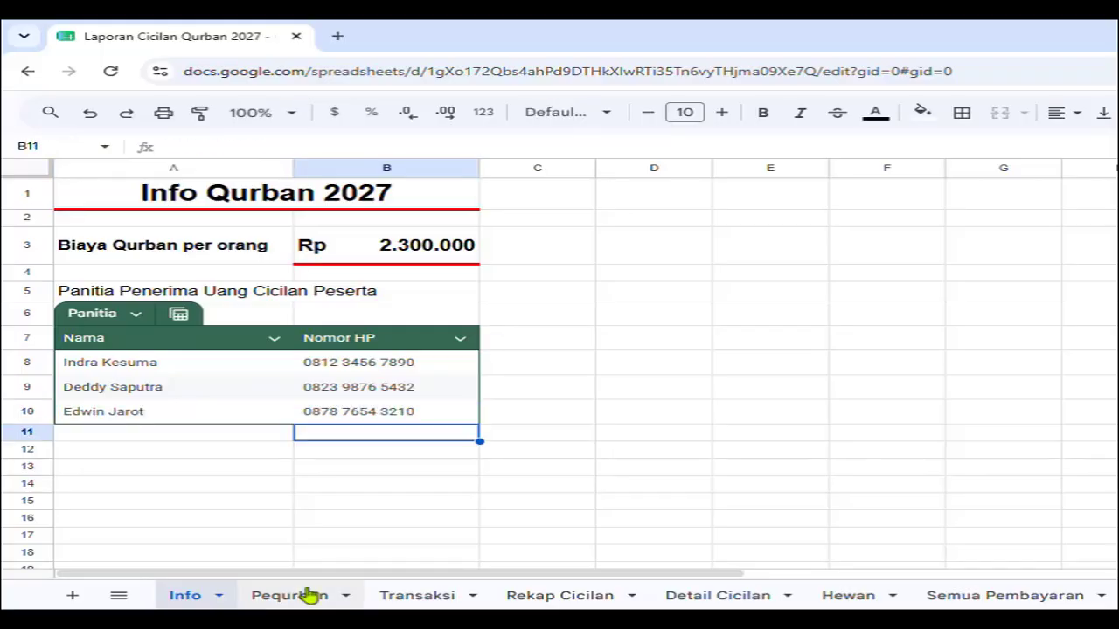
On the Pequrban sheet, enter the first participant's name in B3 with nasab Bin.
{"action": "left_click", "coordinate": [311, 596]}
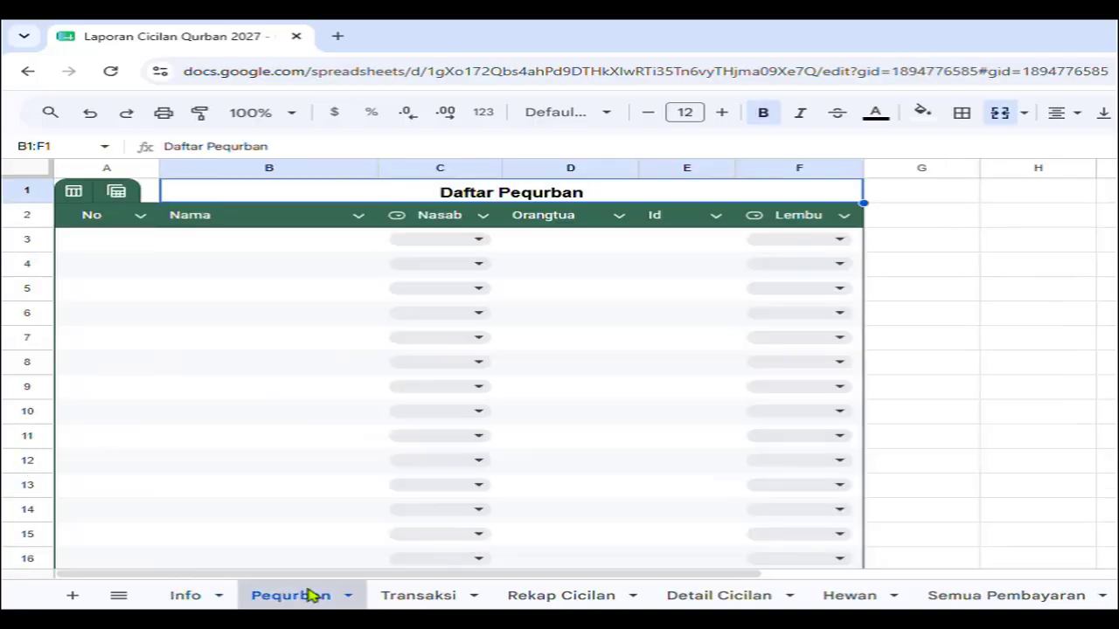
{"action": "left_click", "coordinate": [291, 248]}
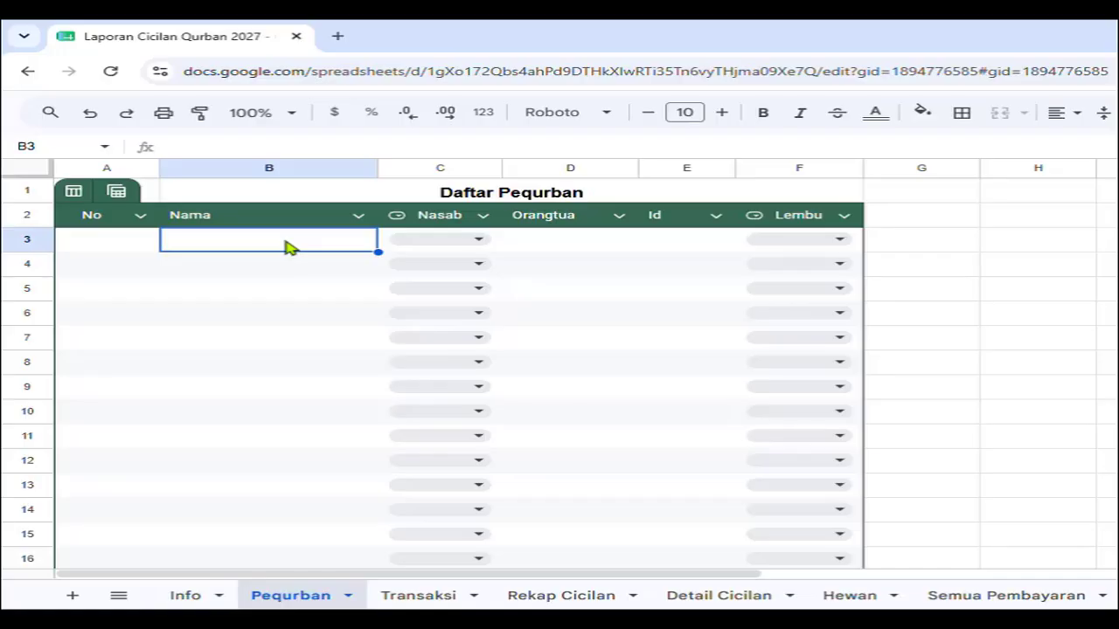
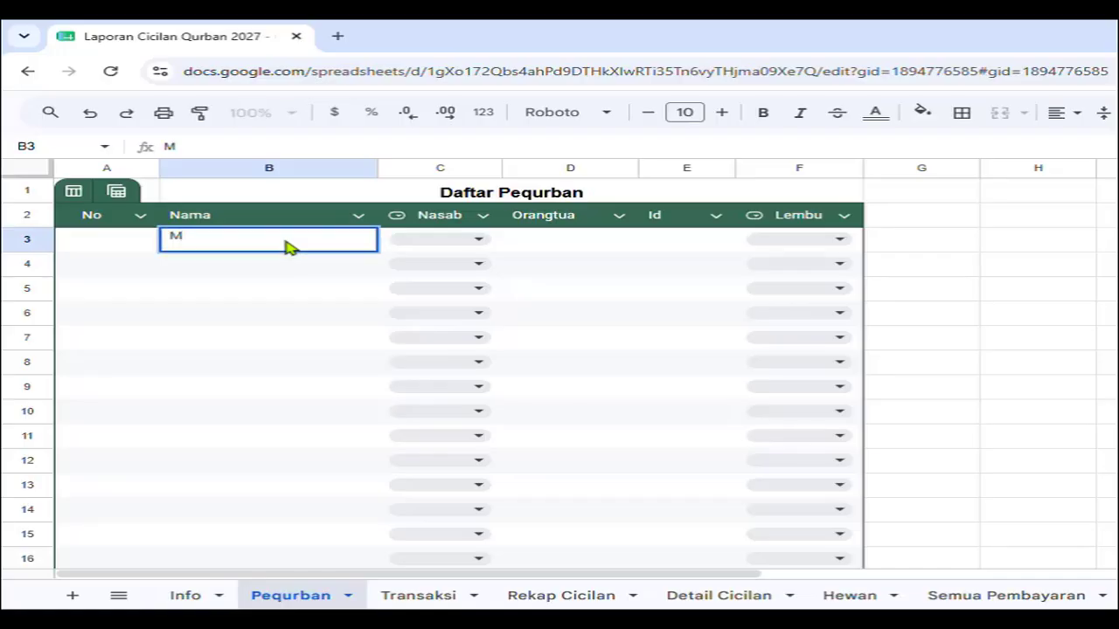
{"action": "key", "text": "Return"}
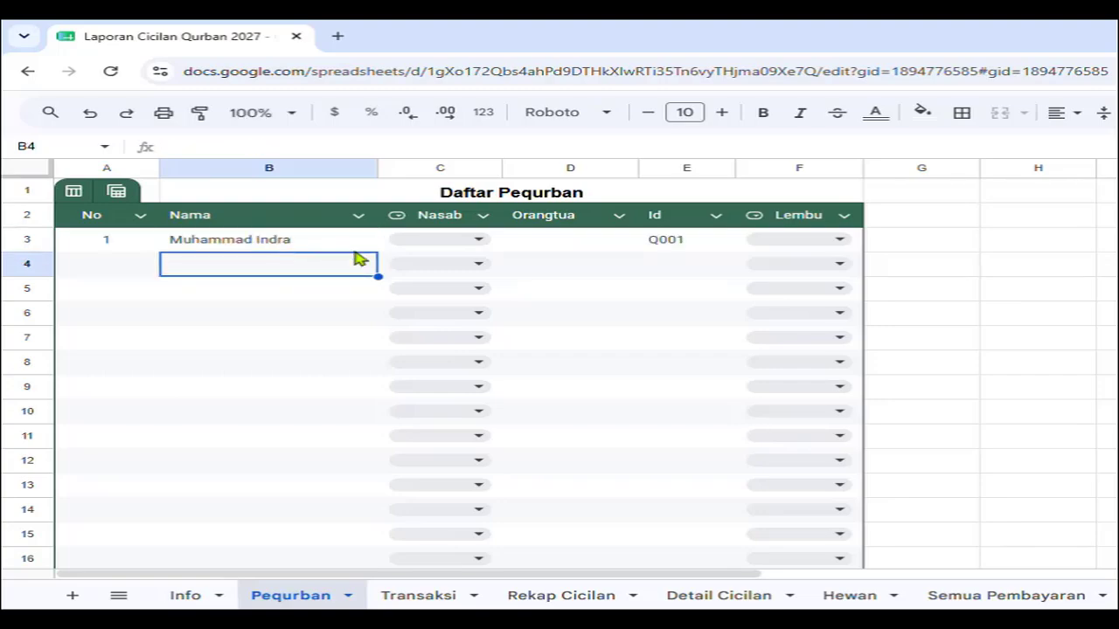
{"action": "left_click", "coordinate": [481, 235]}
{"action": "left_click", "coordinate": [456, 268]}
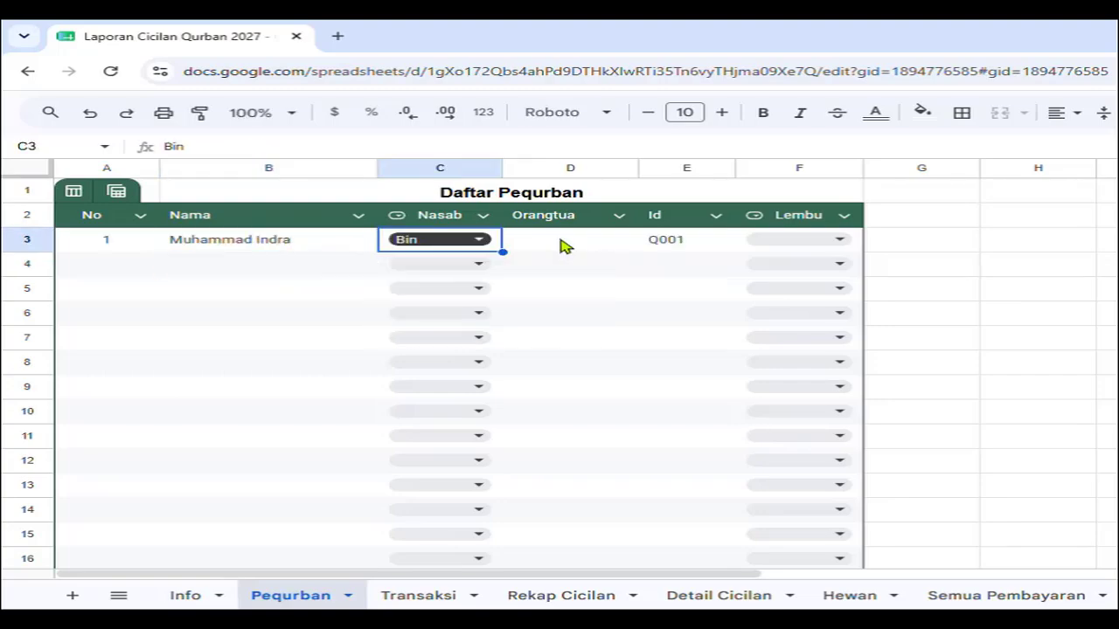
Enter the first participant's parent name, assign group Lembu 1, and view the Hewan sheet.
{"action": "left_click", "coordinate": [564, 245]}
{"action": "type", "text": "Muharsa"}
{"action": "key", "text": "Return"}
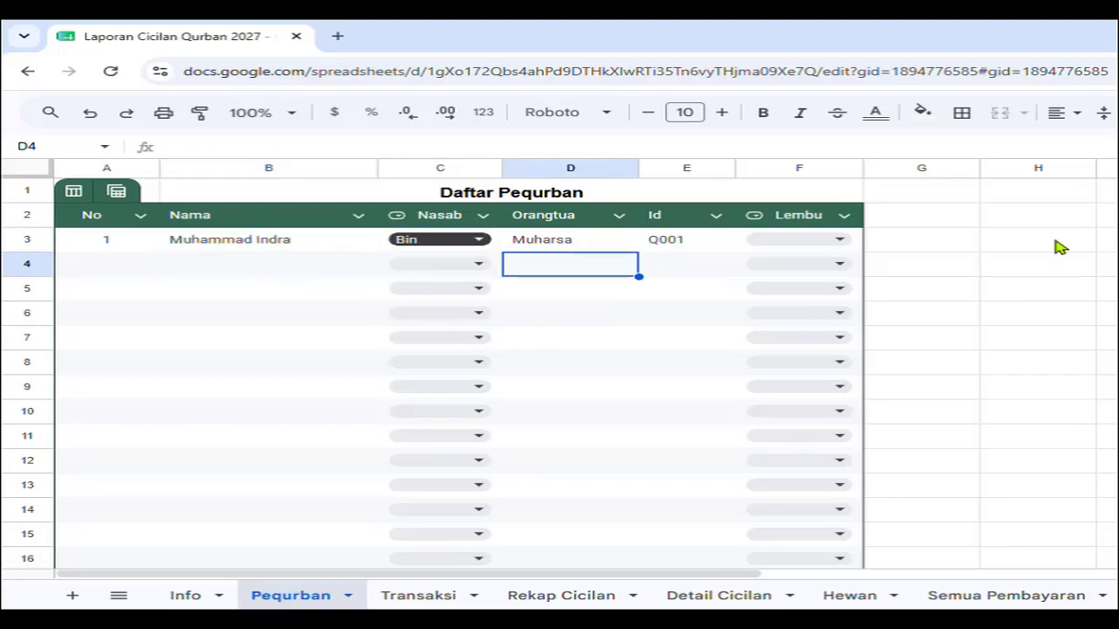
{"action": "left_click", "coordinate": [841, 241]}
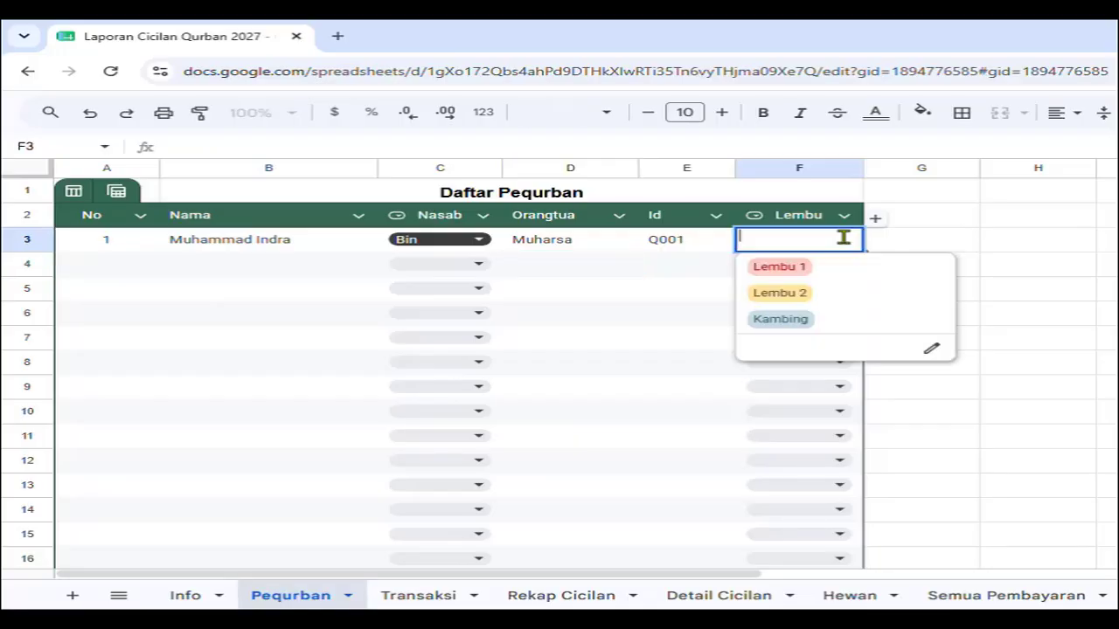
{"action": "left_click", "coordinate": [844, 267]}
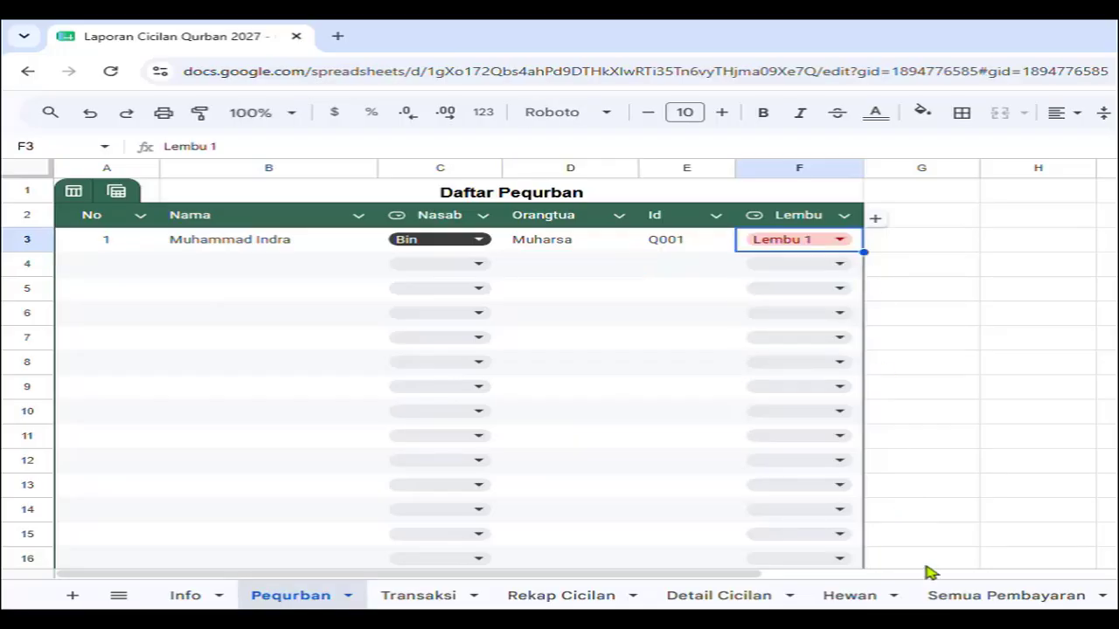
{"action": "left_click", "coordinate": [865, 595]}
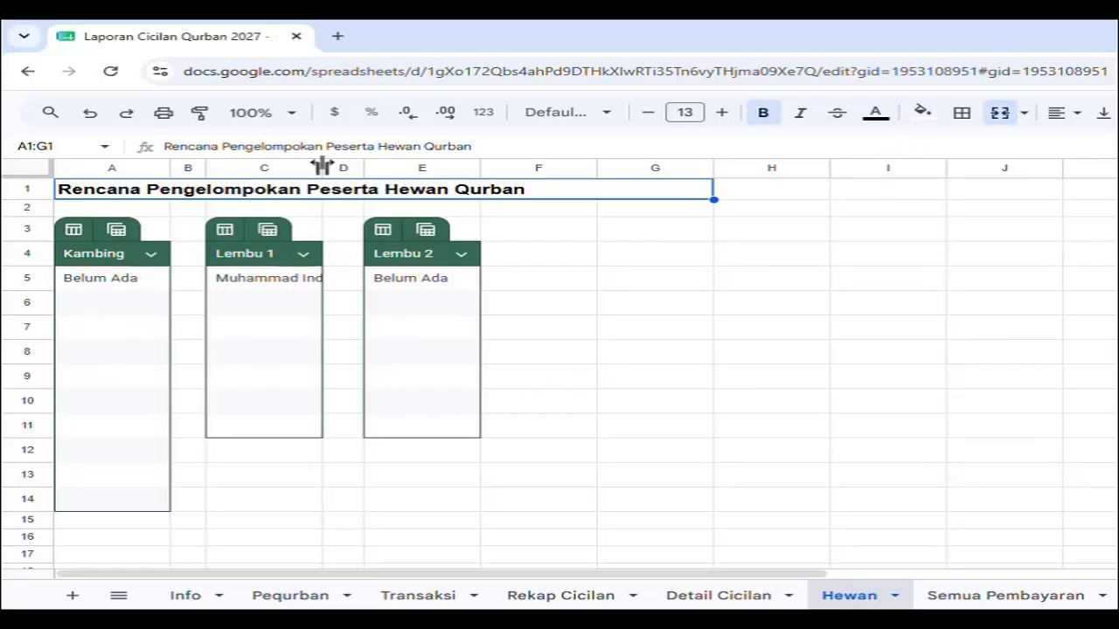
Widen the Hewan group table columns, then move the first participant to Lembu 2 and check Hewan.
{"action": "left_click_drag", "start_coordinate": [363, 167], "coordinate": [366, 167]}
{"action": "left_click_drag", "start_coordinate": [525, 167], "coordinate": [571, 167]}
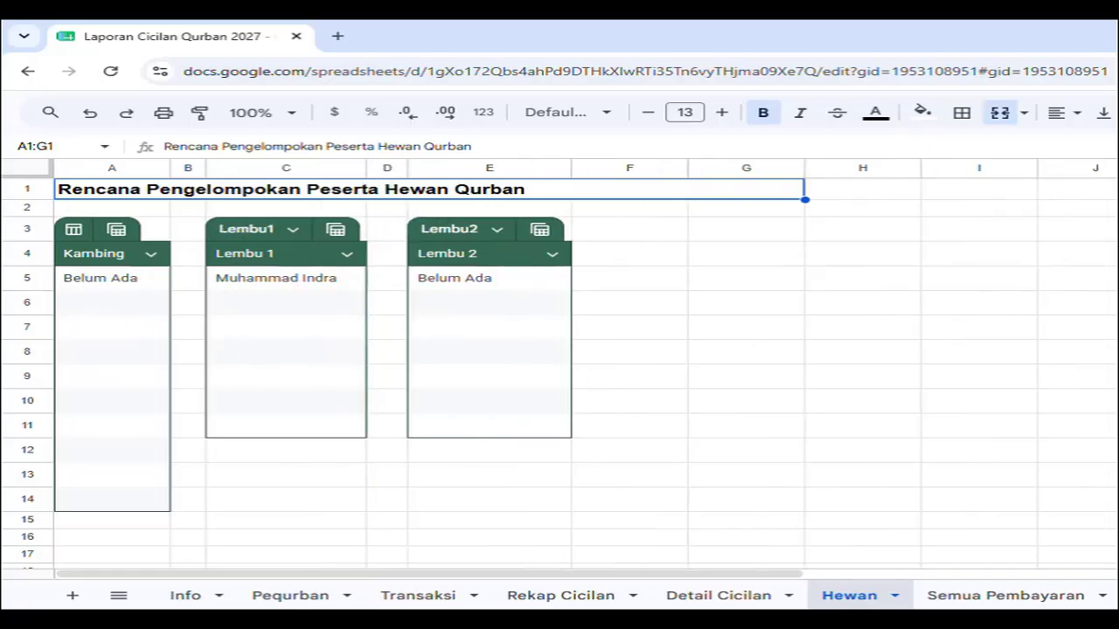
{"action": "left_click", "coordinate": [320, 595]}
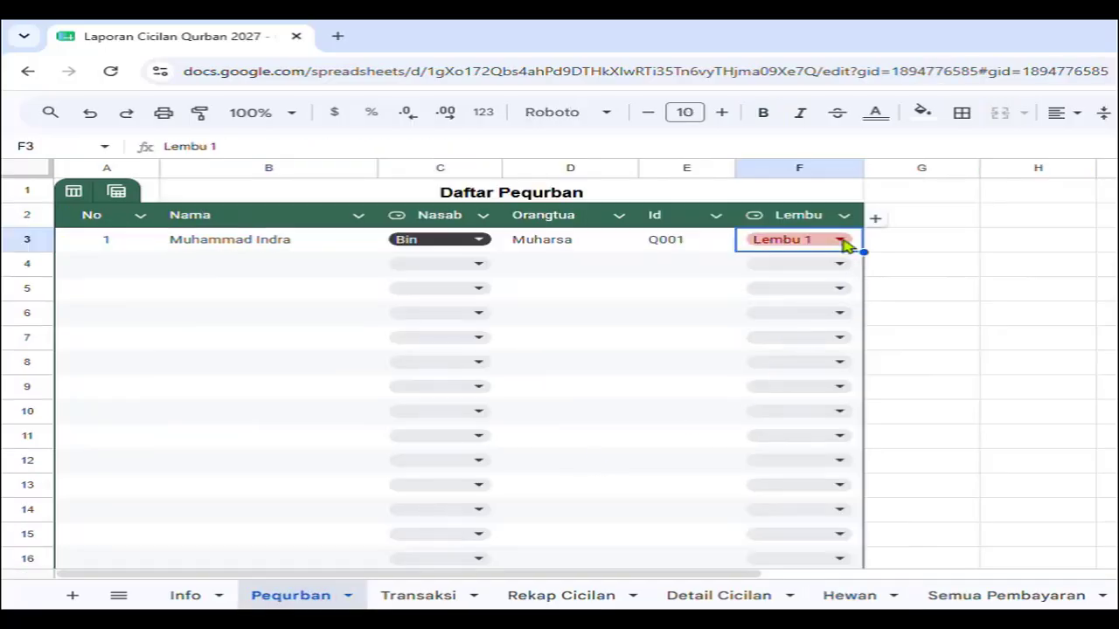
{"action": "left_click", "coordinate": [841, 243]}
{"action": "left_click", "coordinate": [827, 292]}
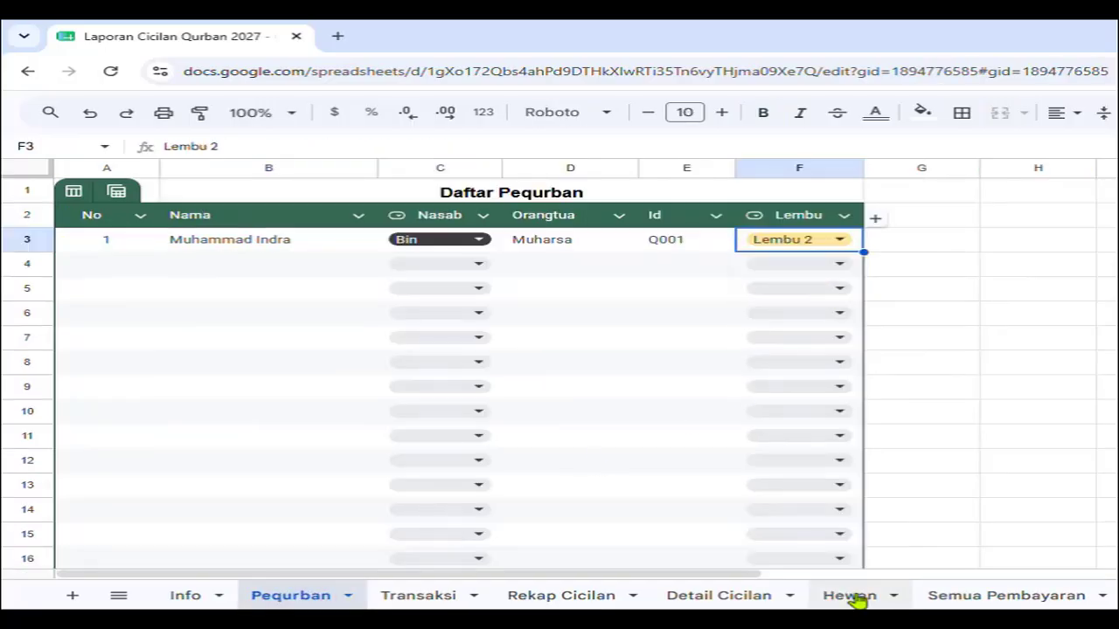
{"action": "left_click", "coordinate": [848, 596]}
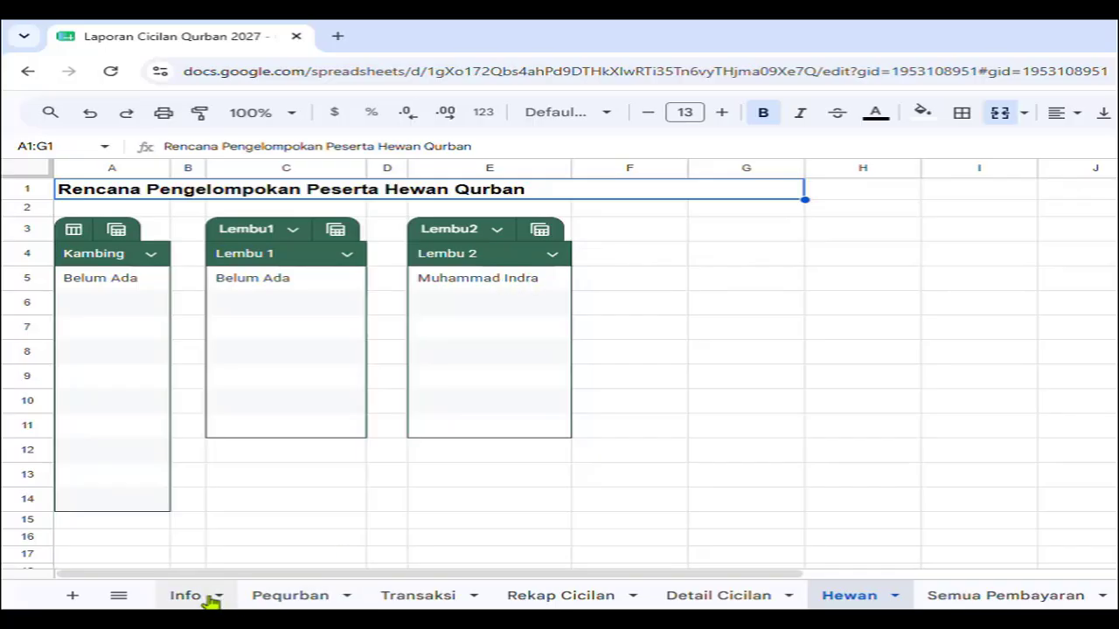
Move the participant to Kambing, check Hewan, then clear the group in F3.
{"action": "left_click", "coordinate": [271, 597]}
{"action": "left_click", "coordinate": [844, 242]}
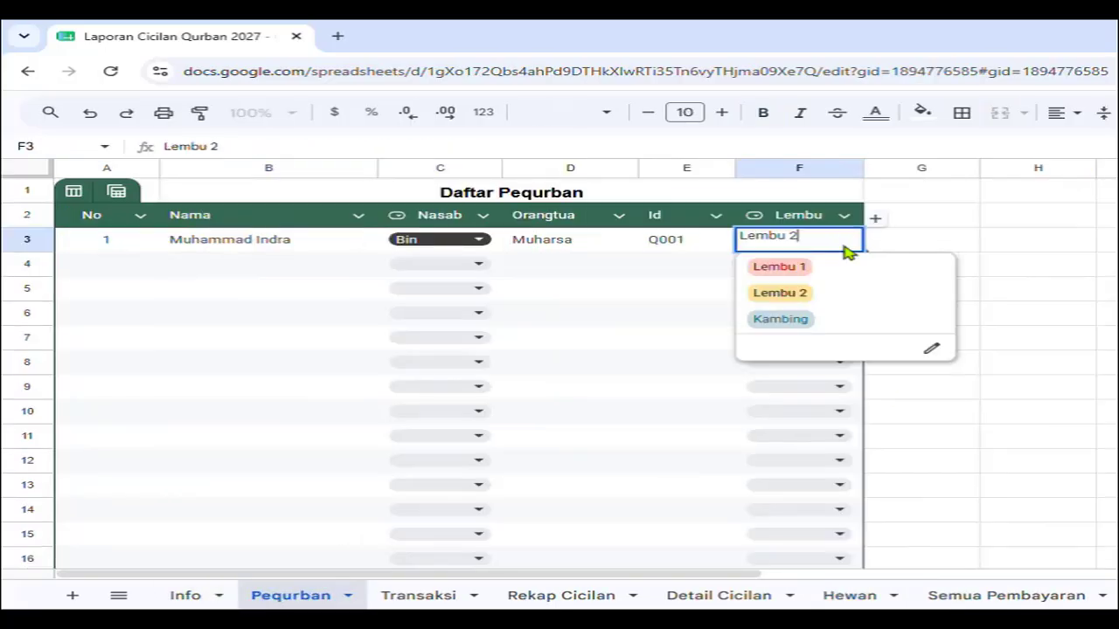
{"action": "left_click", "coordinate": [831, 316]}
{"action": "left_click", "coordinate": [852, 596]}
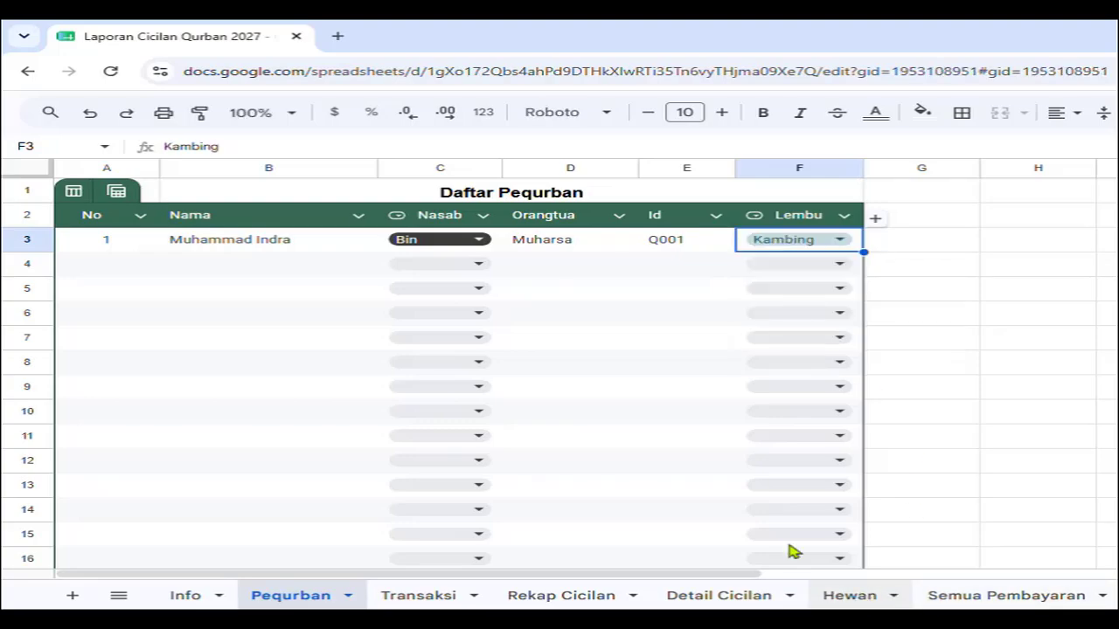
{"action": "left_click", "coordinate": [278, 601]}
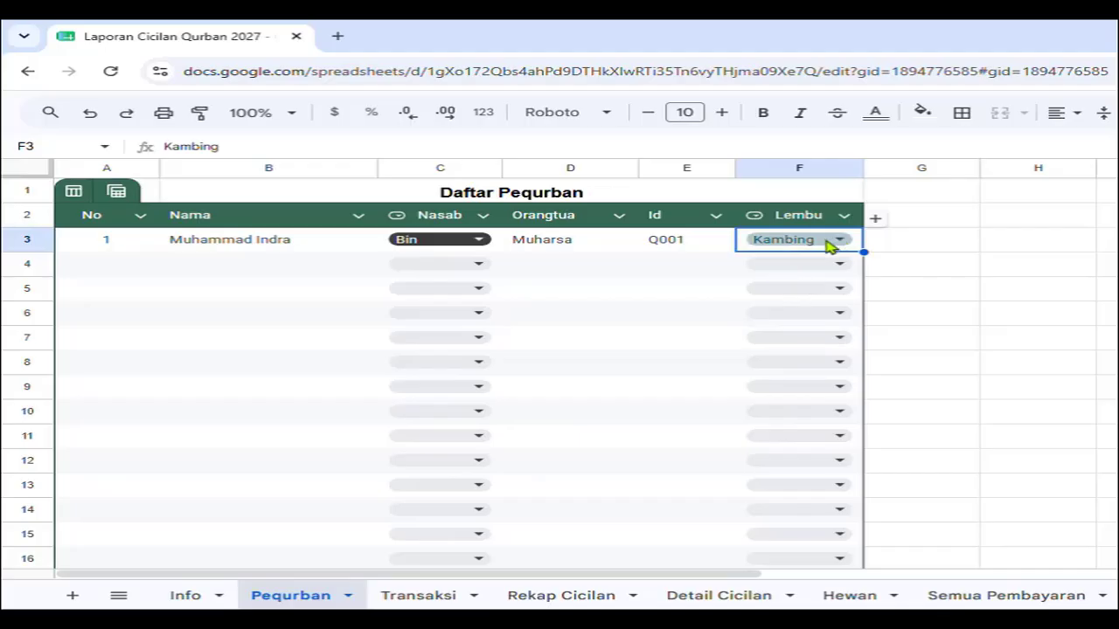
{"action": "key", "text": "Delete"}
{"action": "left_click", "coordinate": [297, 264]}
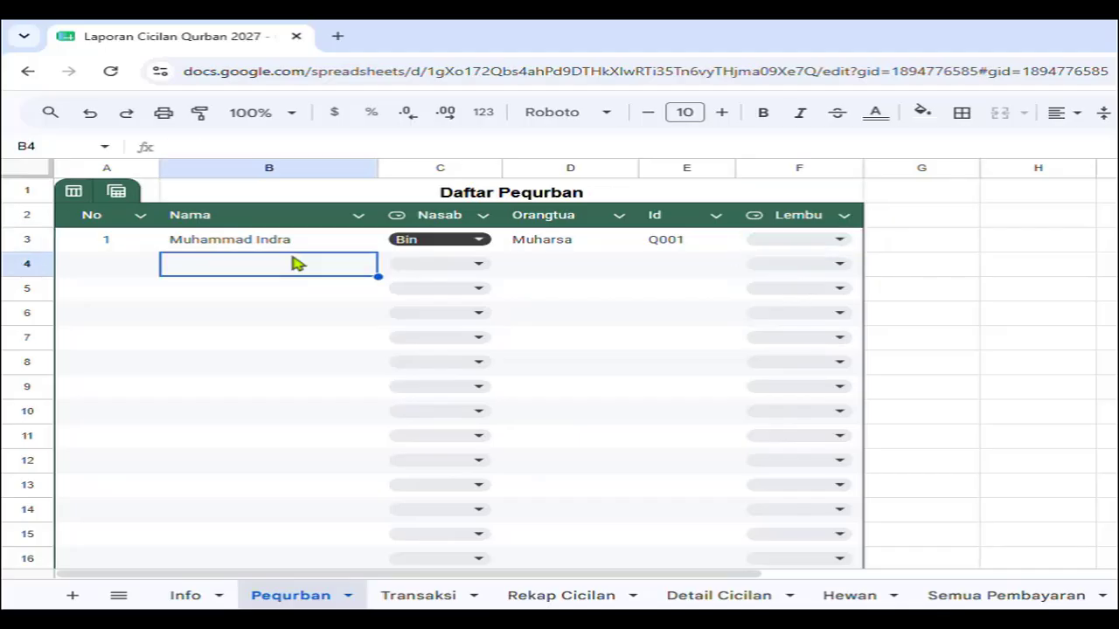
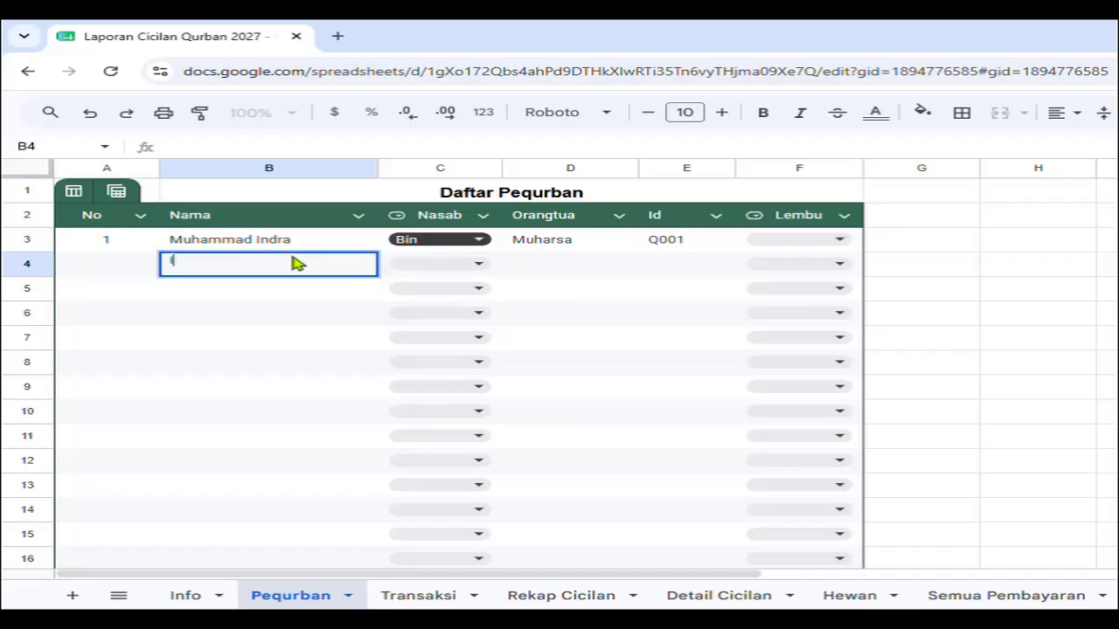
Add the second participant's name in B4 with nasab Bin and the parent's name.
{"action": "key", "text": "Tab"}
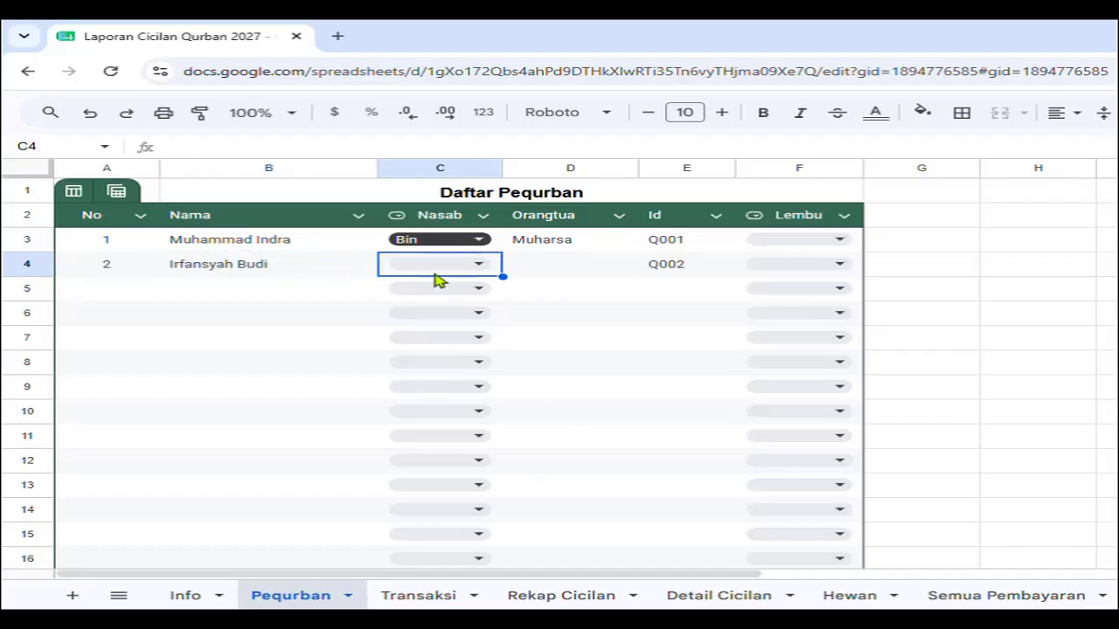
{"action": "left_click", "coordinate": [482, 265]}
{"action": "left_click", "coordinate": [459, 294]}
{"action": "left_click", "coordinate": [577, 272]}
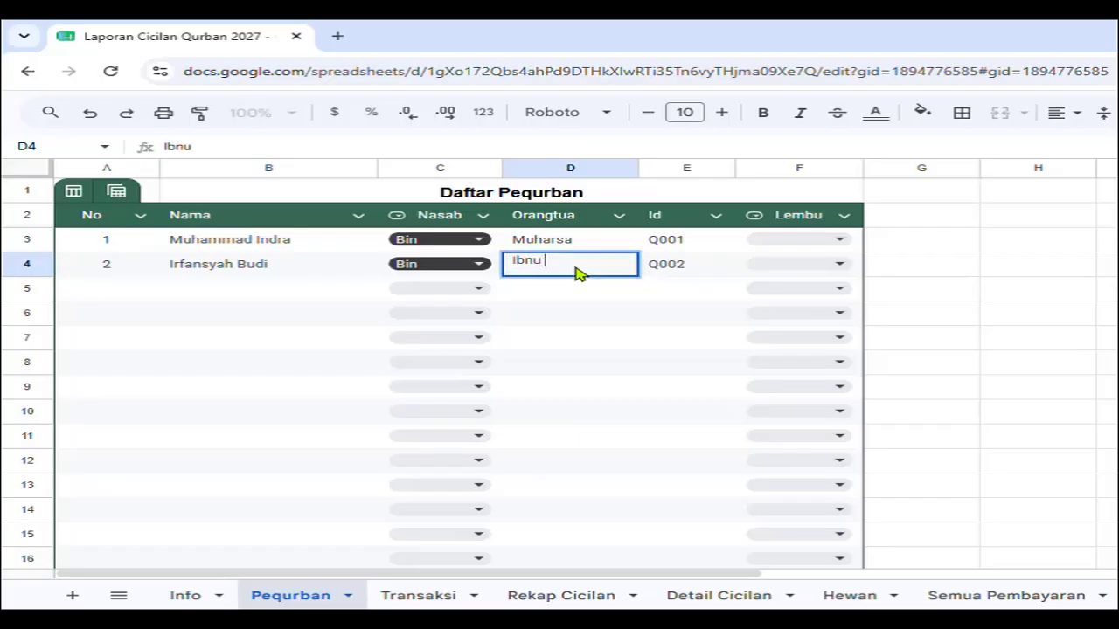
{"action": "key", "text": "Return"}
Add the third participant in row 5 with nasab Binti and the parent's name.
{"action": "left_click", "coordinate": [226, 298]}
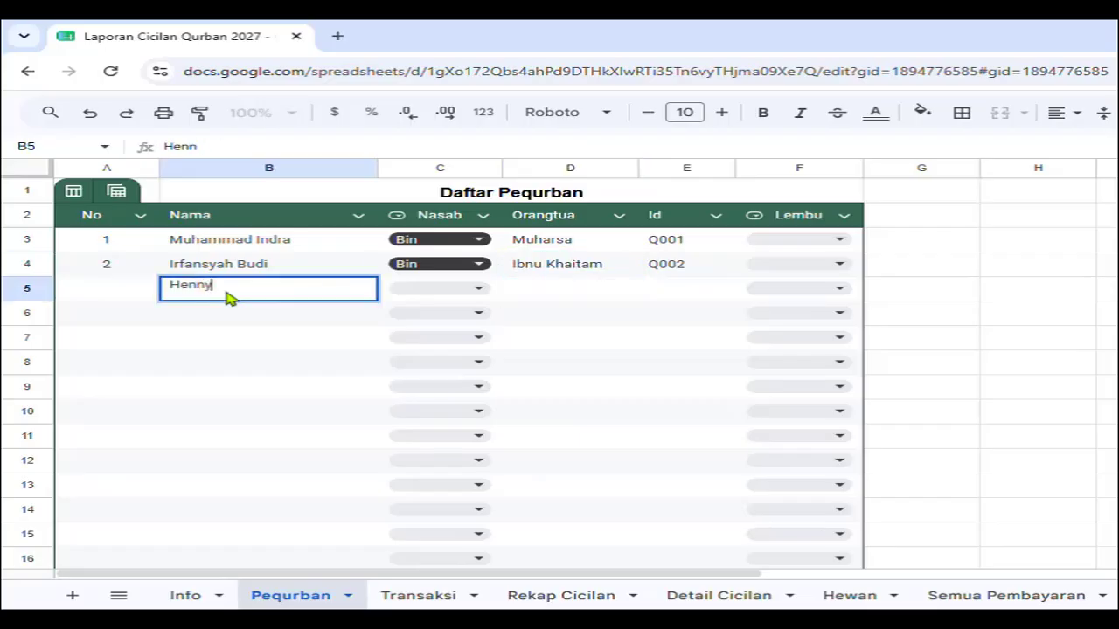
{"action": "left_click", "coordinate": [442, 285]}
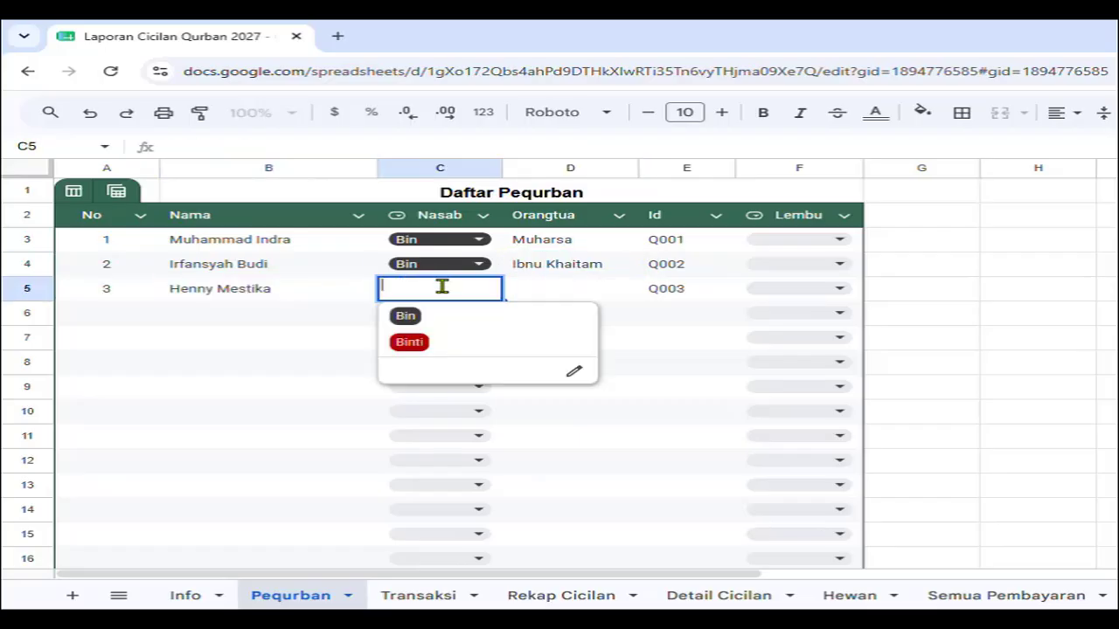
{"action": "left_click", "coordinate": [442, 340]}
{"action": "left_click", "coordinate": [603, 295]}
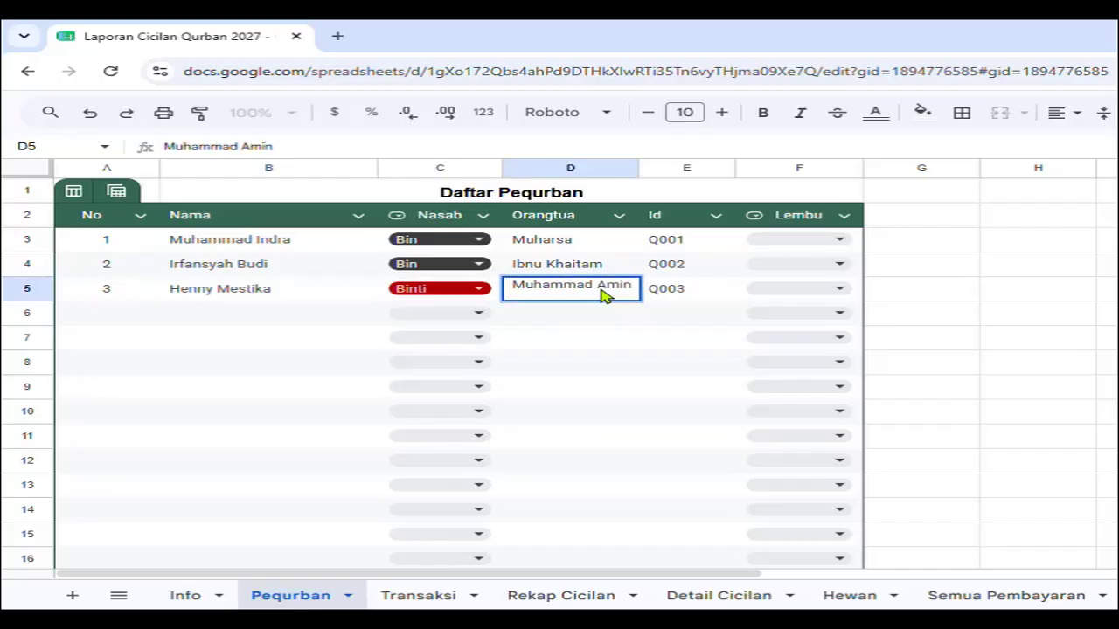
Add the fourth participant in row 6 with nasab Binti and the parent's name.
{"action": "left_click", "coordinate": [288, 317]}
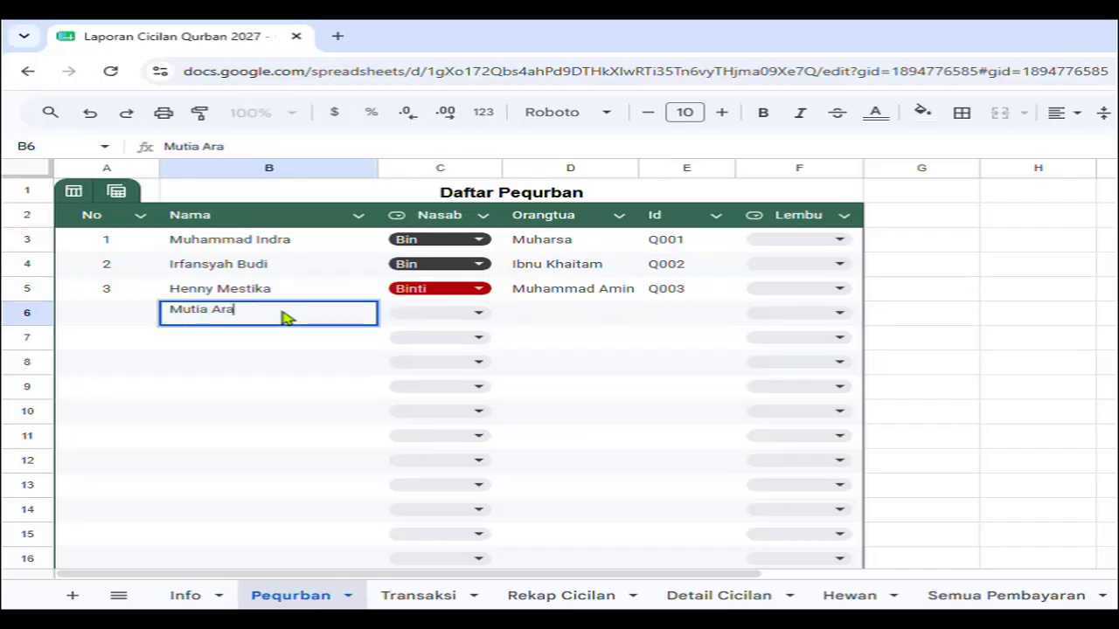
{"action": "left_click", "coordinate": [486, 317]}
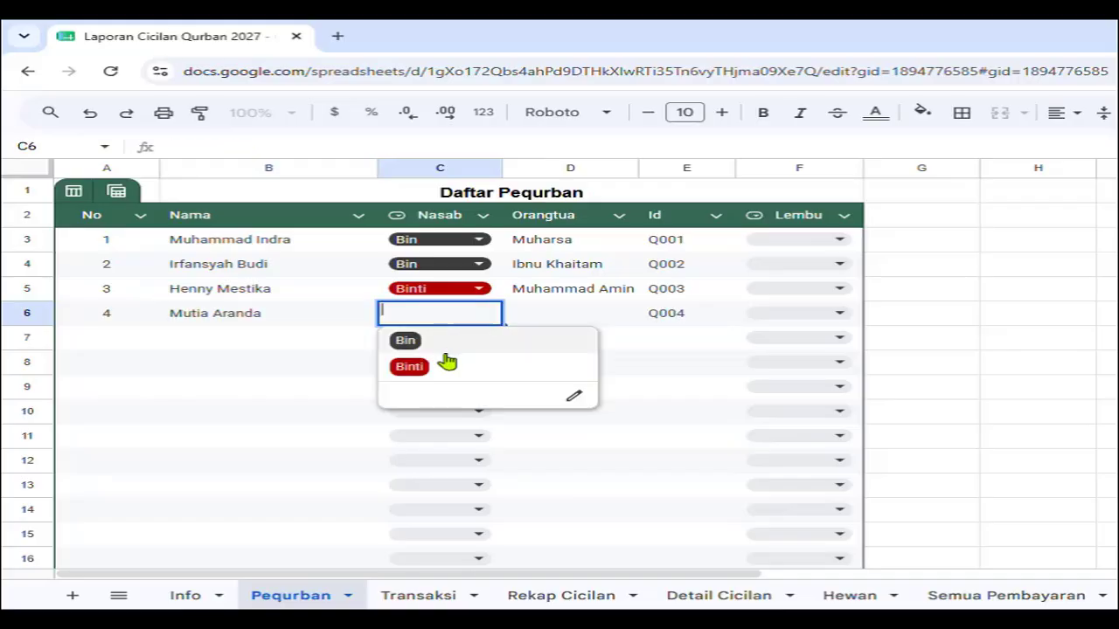
{"action": "left_click", "coordinate": [518, 360]}
{"action": "left_click", "coordinate": [606, 319]}
{"action": "type", "text": "M"}
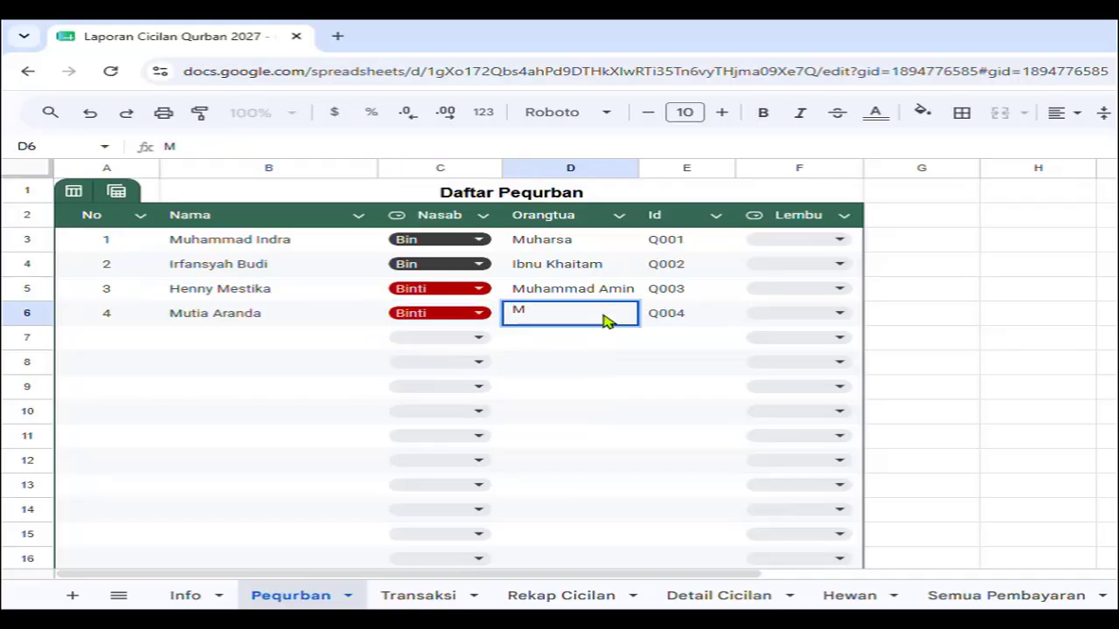
{"action": "type", "text": "uhaimain"}
{"action": "key", "text": "Return"}
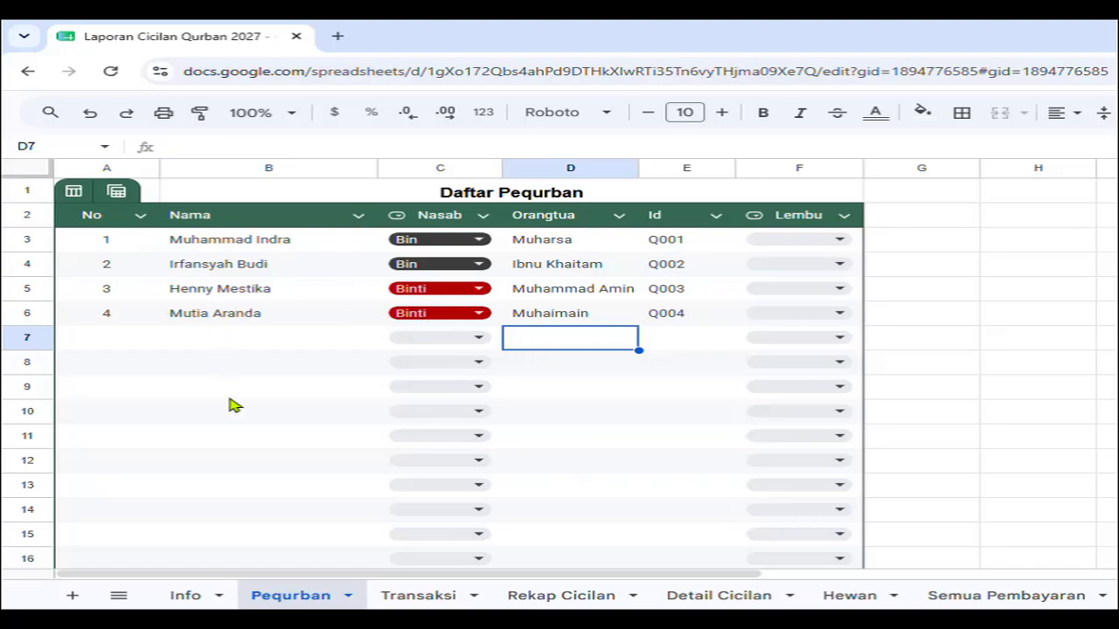
Go to the Transaksi sheet, cross-check Pequrban, and open the participant ID dropdown in B3.
{"action": "scroll", "coordinate": [244, 481], "scroll_direction": "down", "scroll_amount": 1}
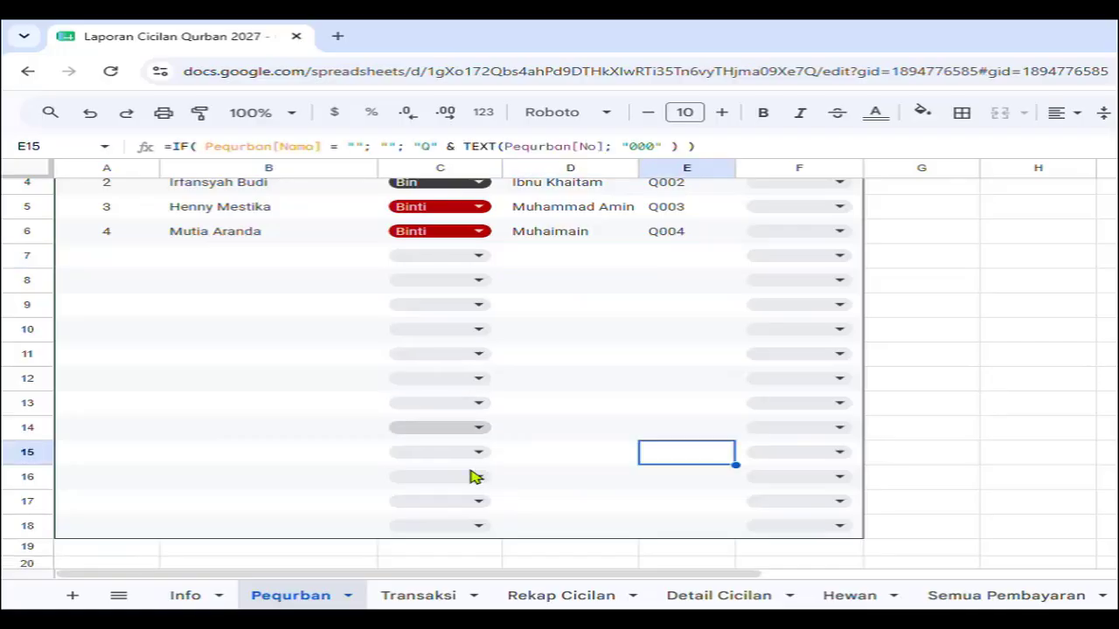
{"action": "scroll", "coordinate": [308, 428], "scroll_direction": "up", "scroll_amount": 1}
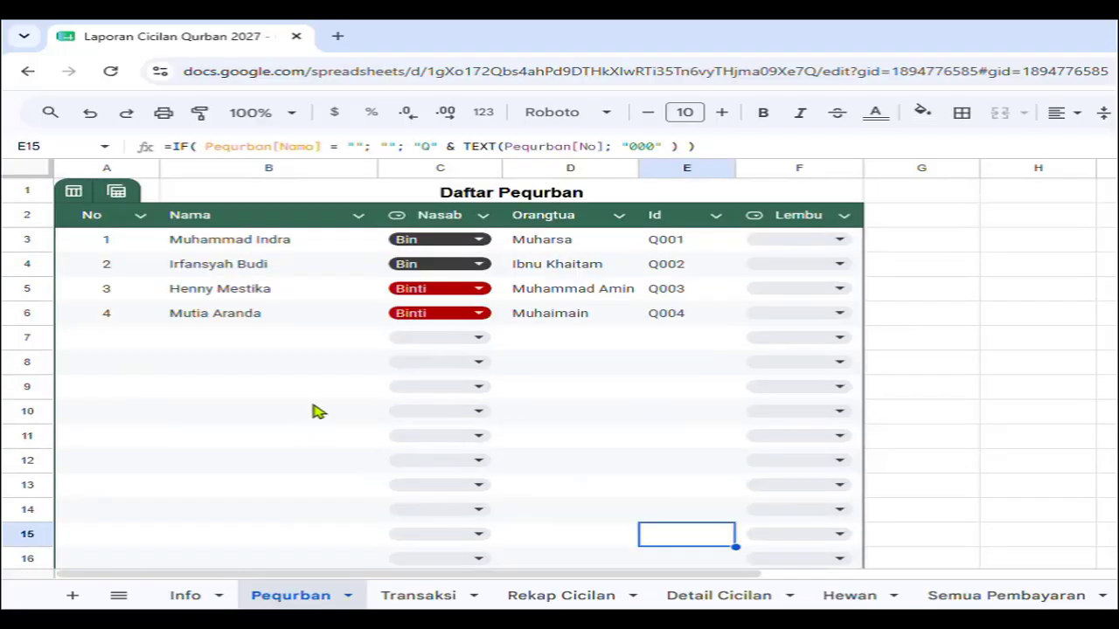
{"action": "left_click", "coordinate": [423, 601]}
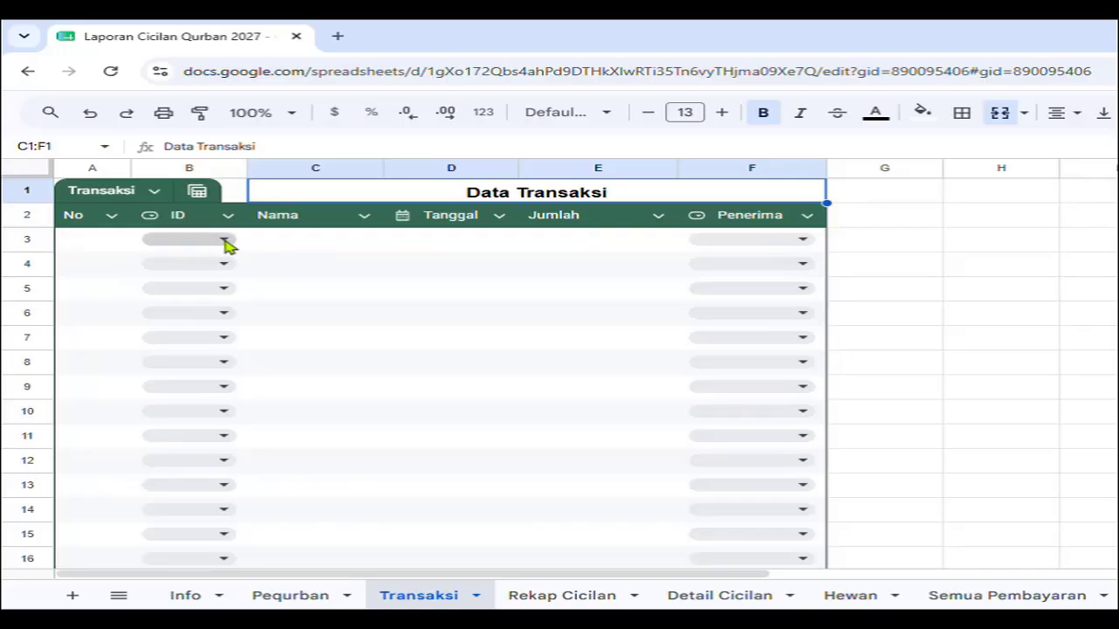
{"action": "left_click", "coordinate": [269, 595]}
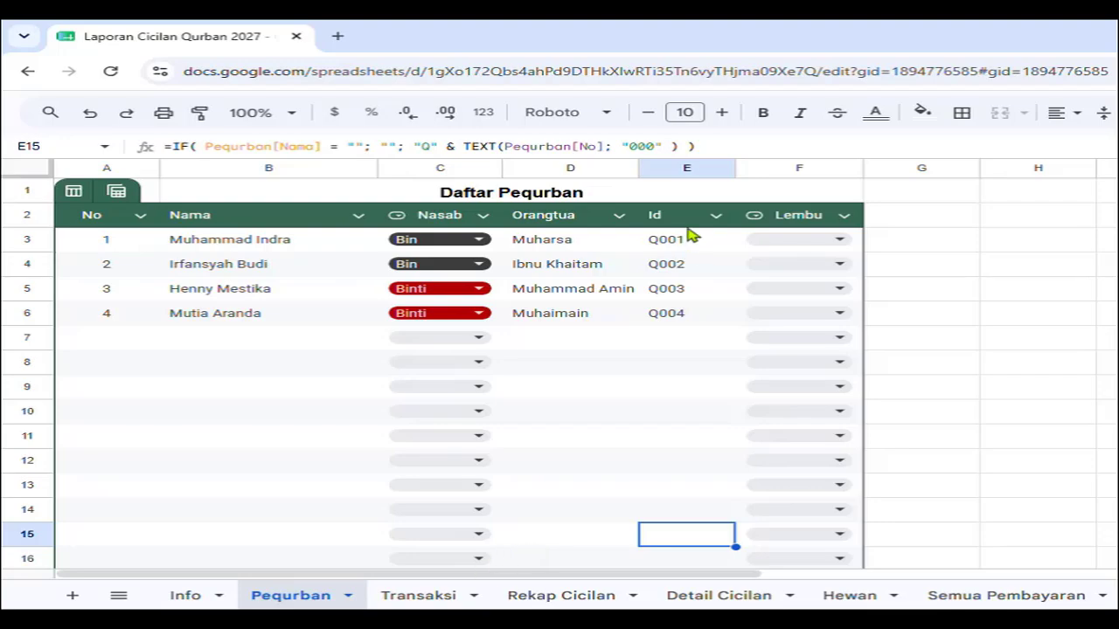
{"action": "left_click", "coordinate": [429, 596]}
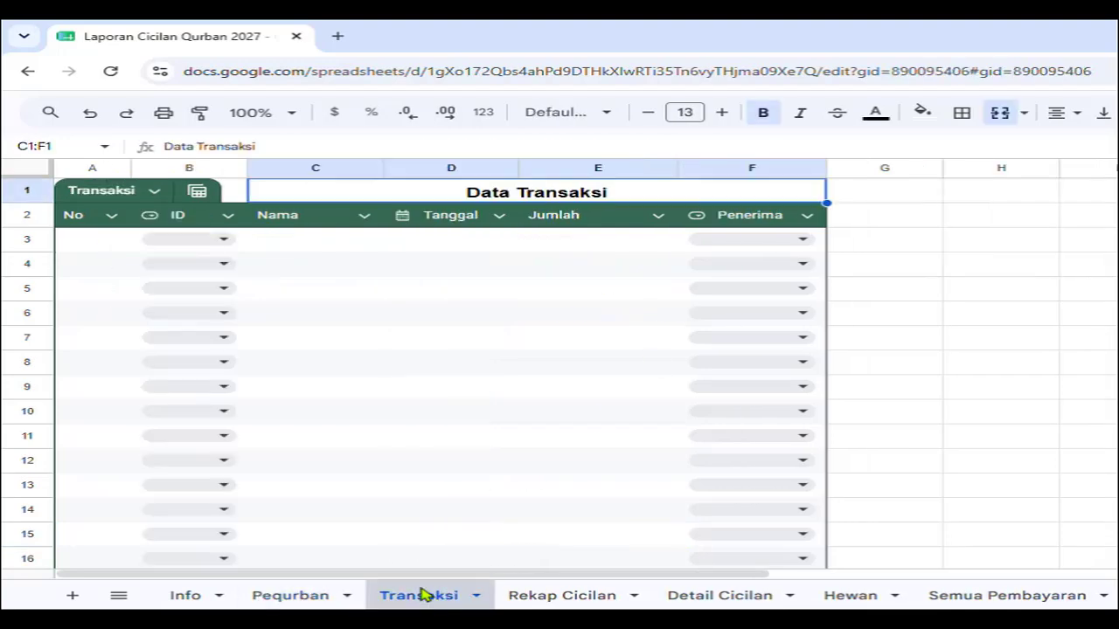
{"action": "left_click", "coordinate": [224, 241]}
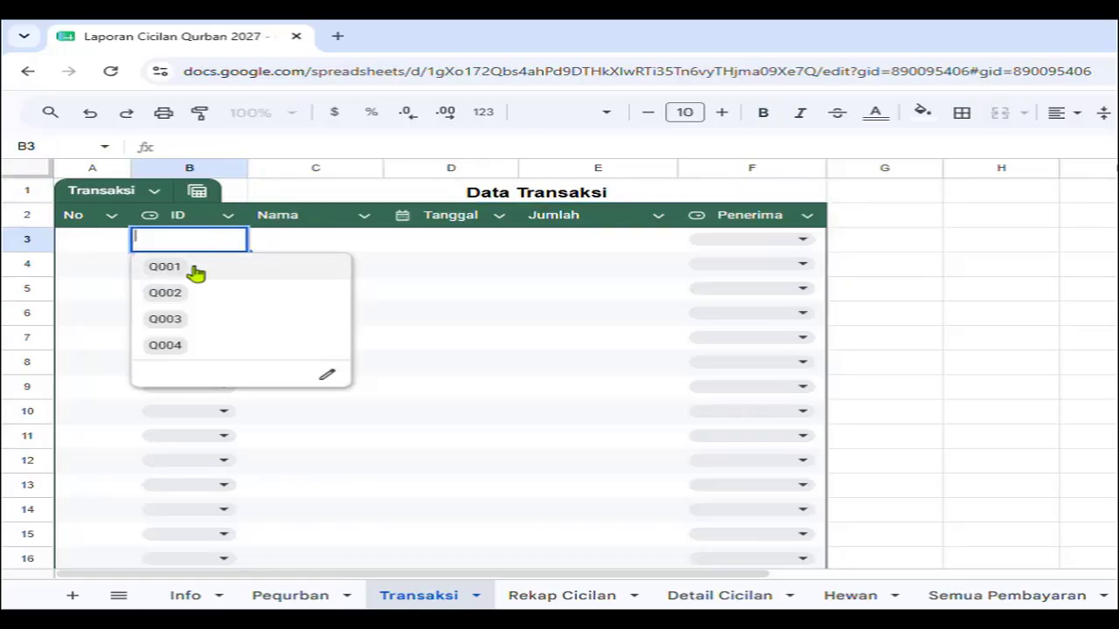
Record transaction 1: Q001, dated 8 June 2026, Rp 100.000, then view the Info sheet.
{"action": "left_click", "coordinate": [166, 266]}
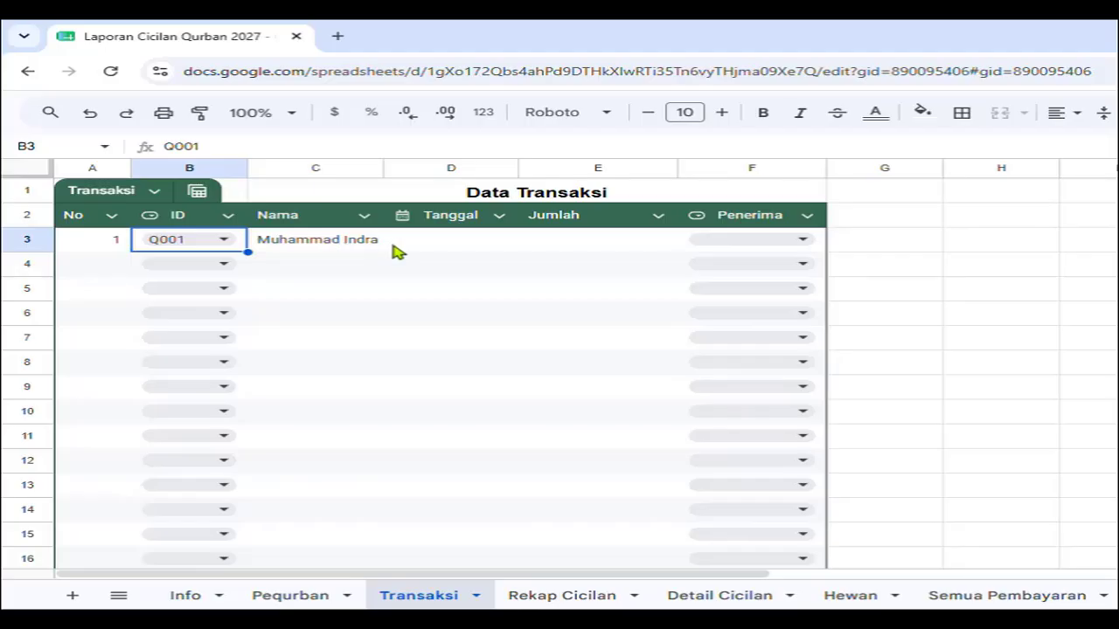
{"action": "left_click", "coordinate": [469, 247]}
{"action": "double_click", "coordinate": [469, 244]}
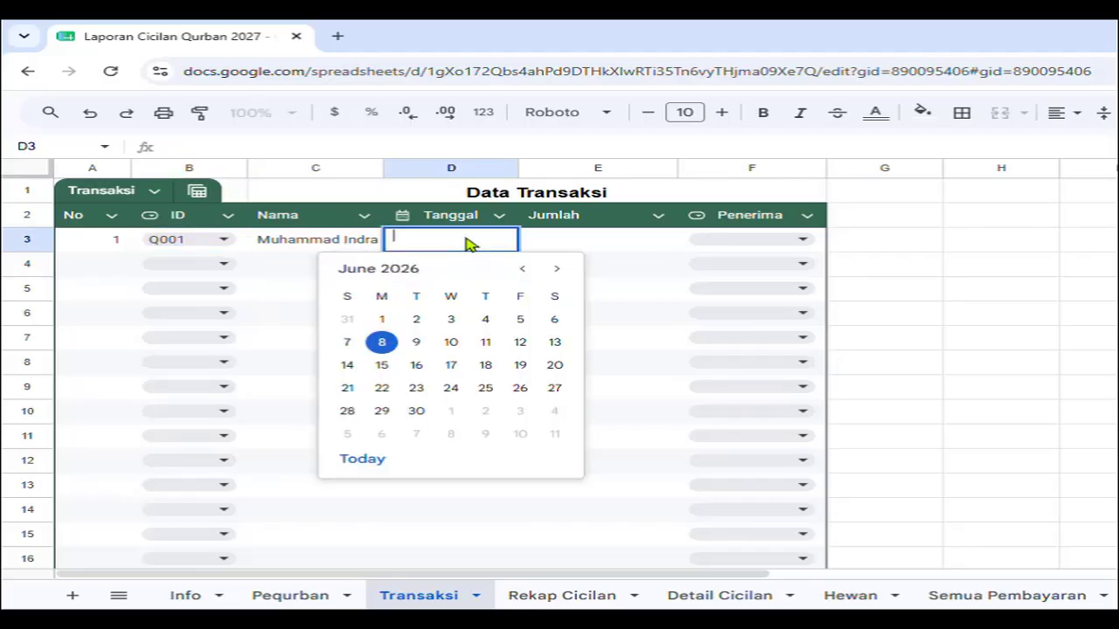
{"action": "left_click", "coordinate": [381, 345]}
{"action": "left_click", "coordinate": [608, 249]}
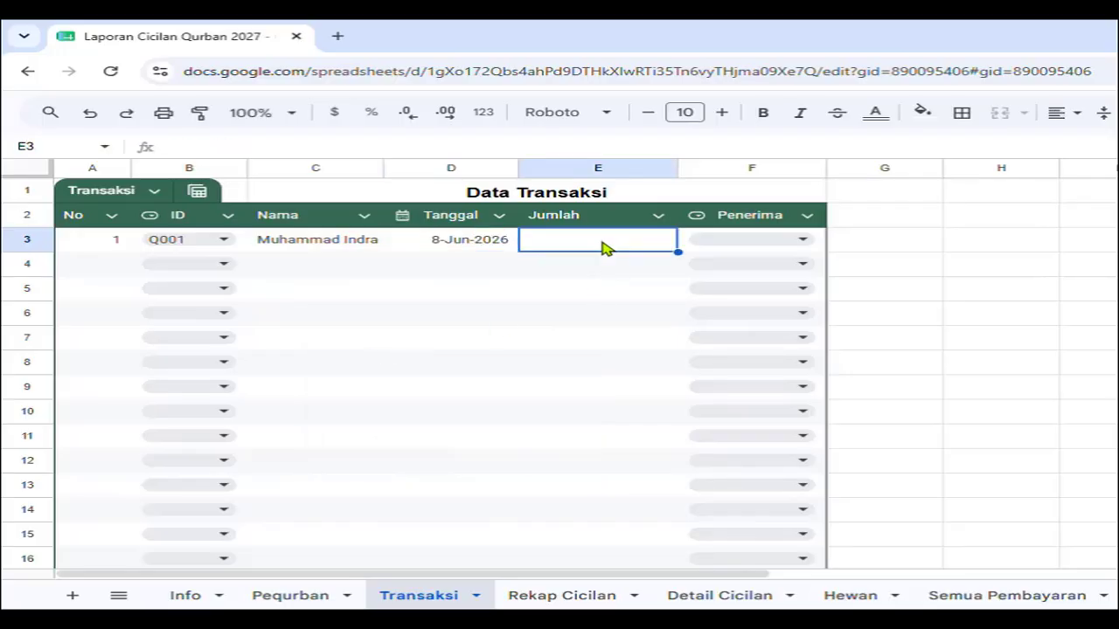
{"action": "type", "text": "100000"}
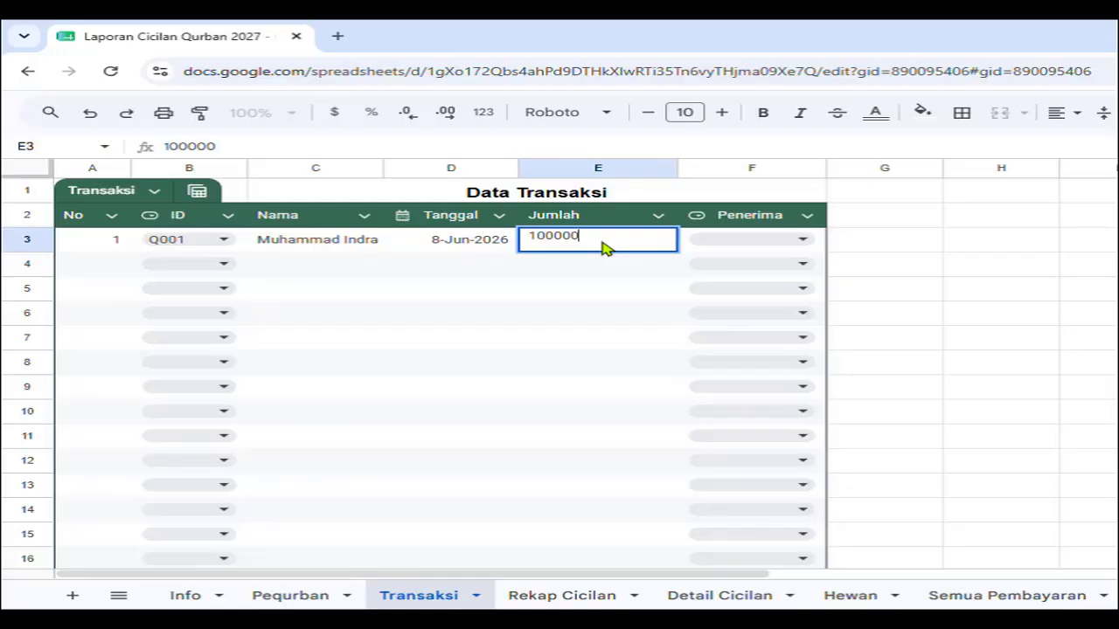
{"action": "key", "text": "Return"}
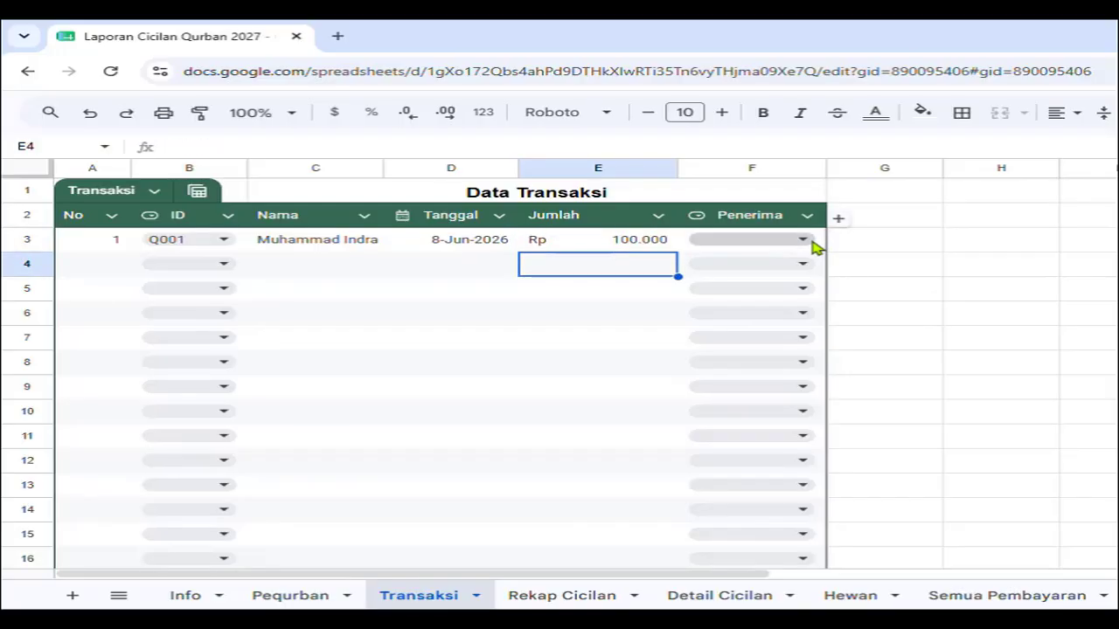
{"action": "left_click", "coordinate": [191, 597]}
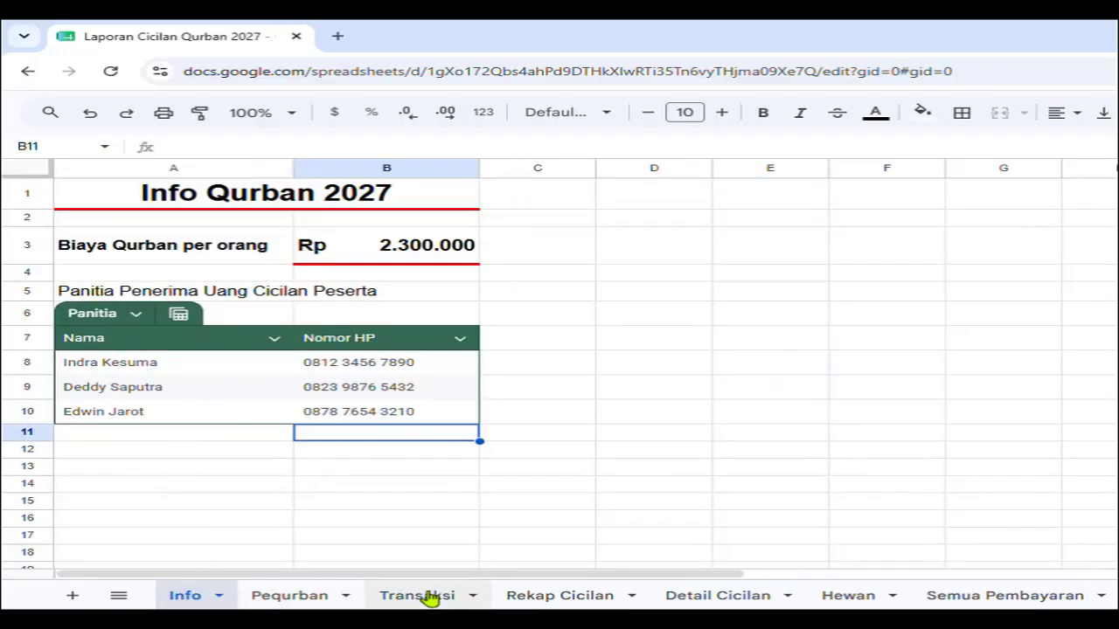
Set the first committee member as recipient for transaction 1.
{"action": "left_click", "coordinate": [428, 598]}
{"action": "left_click", "coordinate": [805, 239]}
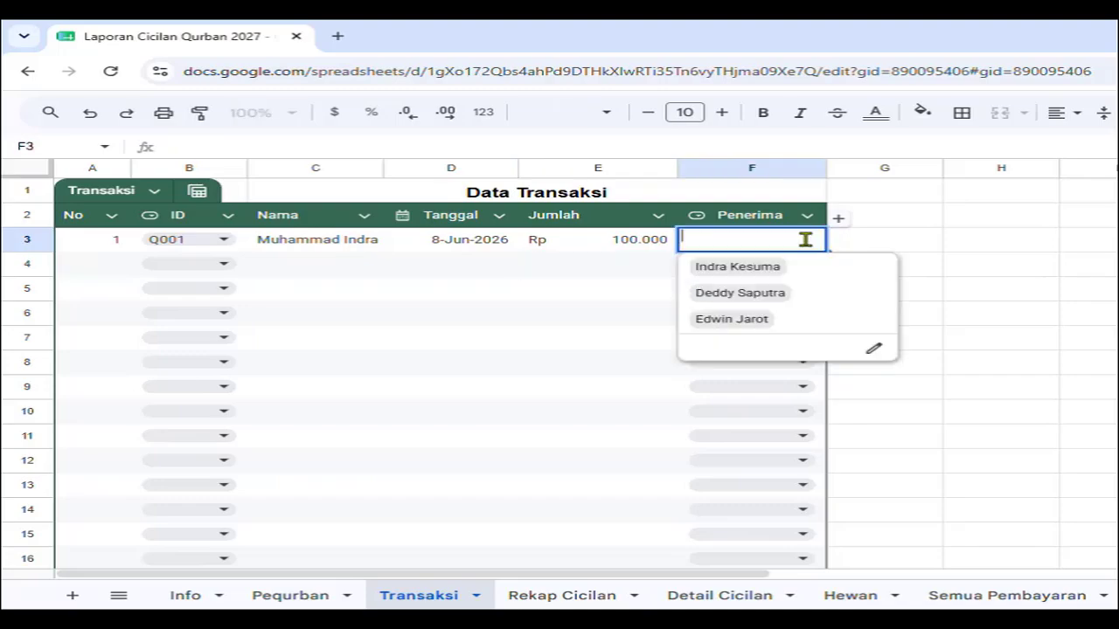
{"action": "left_click", "coordinate": [810, 266]}
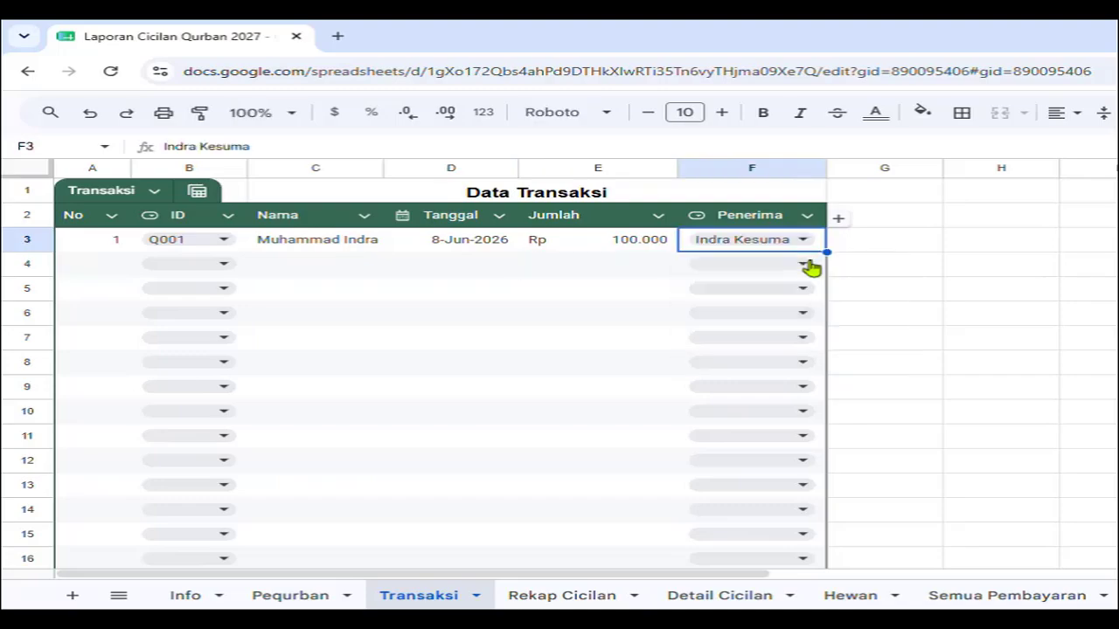
Log transaction 2: Q002, 8 June 2026, Rp 500.000, received by the second committee member.
{"action": "left_click", "coordinate": [224, 268]}
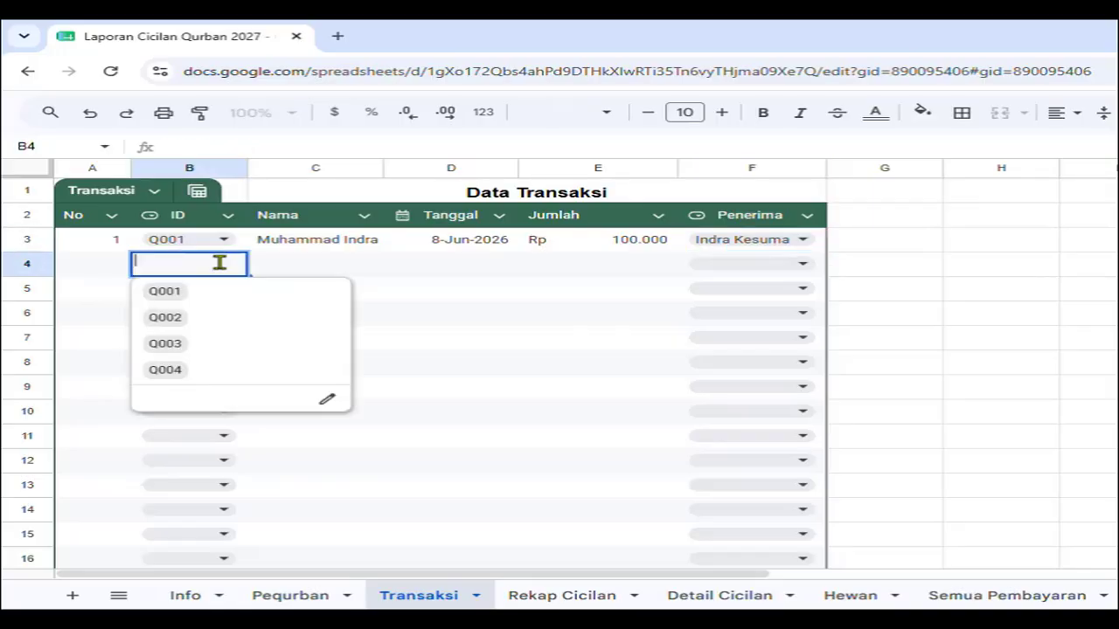
{"action": "left_click", "coordinate": [215, 320]}
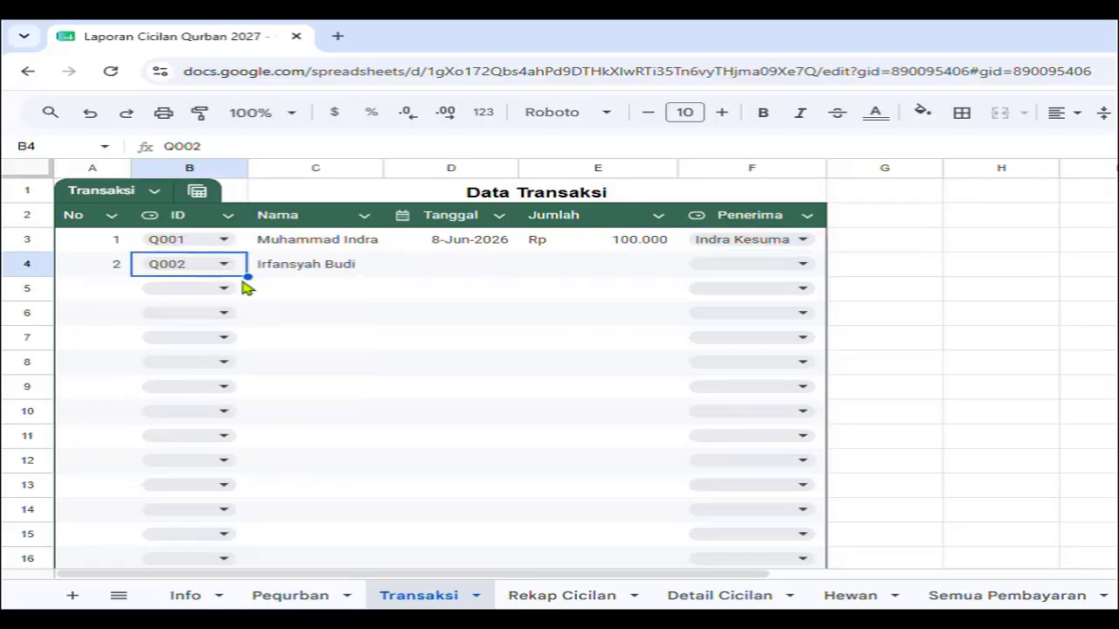
{"action": "double_click", "coordinate": [471, 270]}
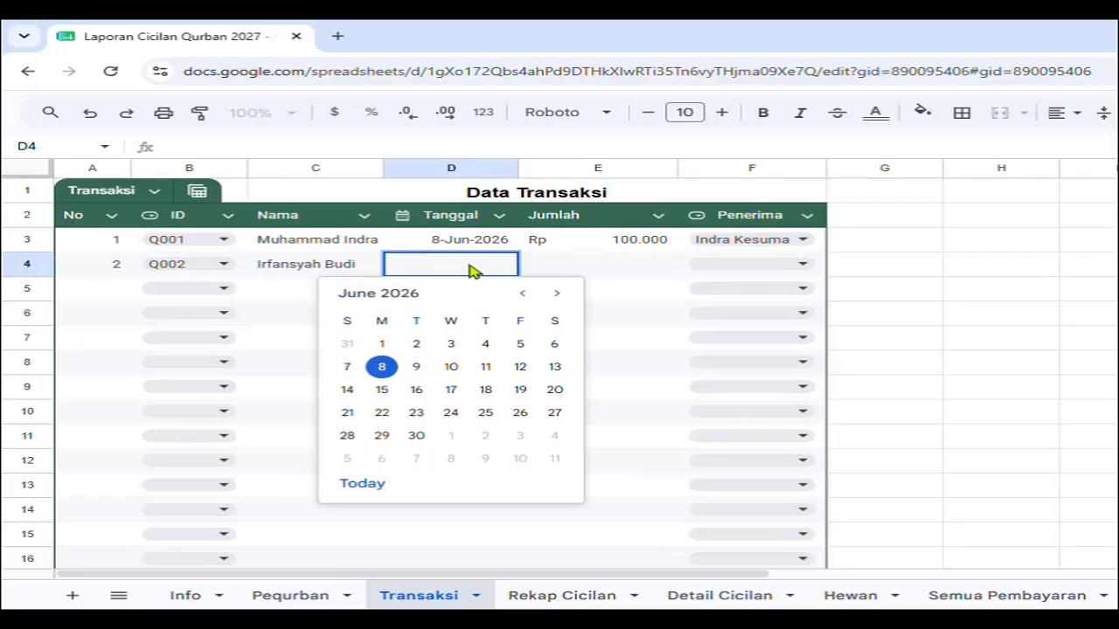
{"action": "left_click", "coordinate": [382, 367]}
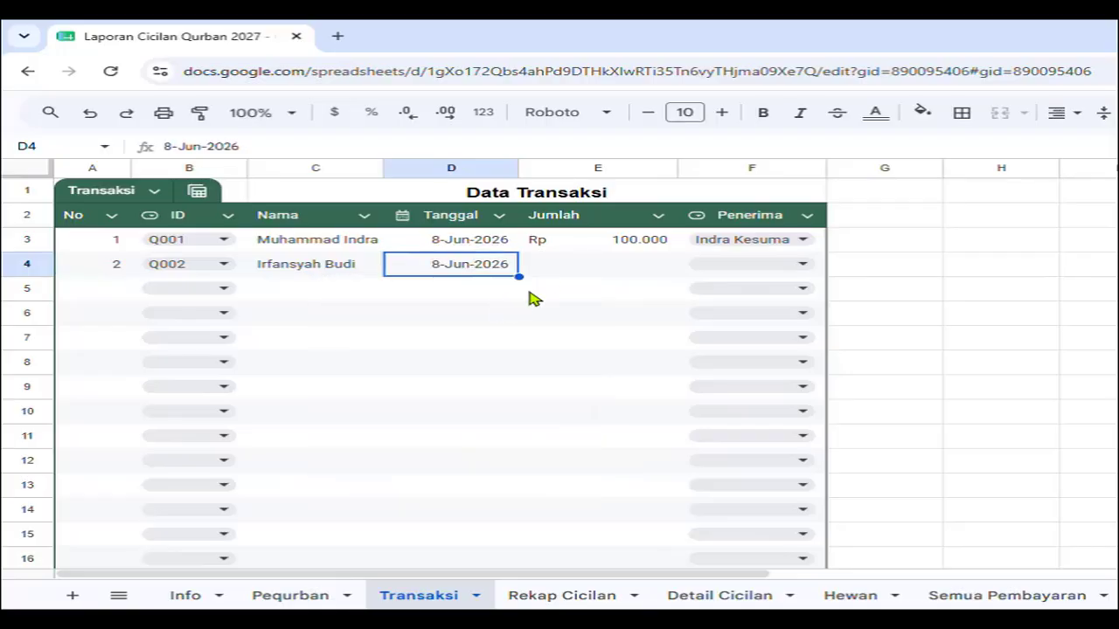
{"action": "left_click", "coordinate": [572, 266]}
{"action": "type", "text": "500"}
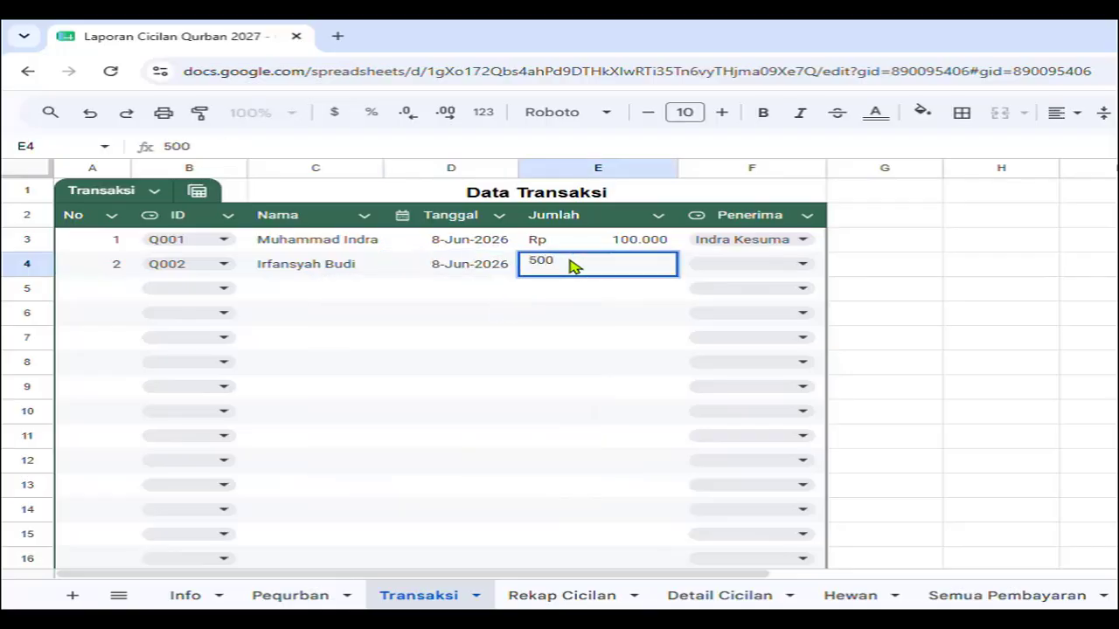
{"action": "type", "text": ".000"}
{"action": "key", "text": "Return"}
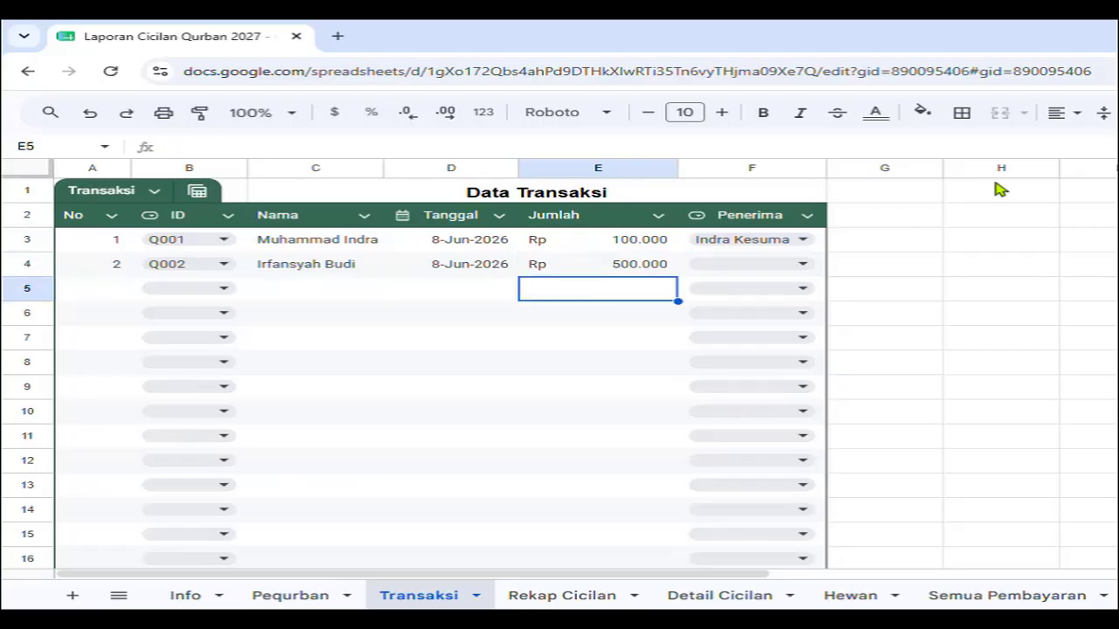
{"action": "left_click", "coordinate": [760, 270]}
{"action": "left_click", "coordinate": [777, 318]}
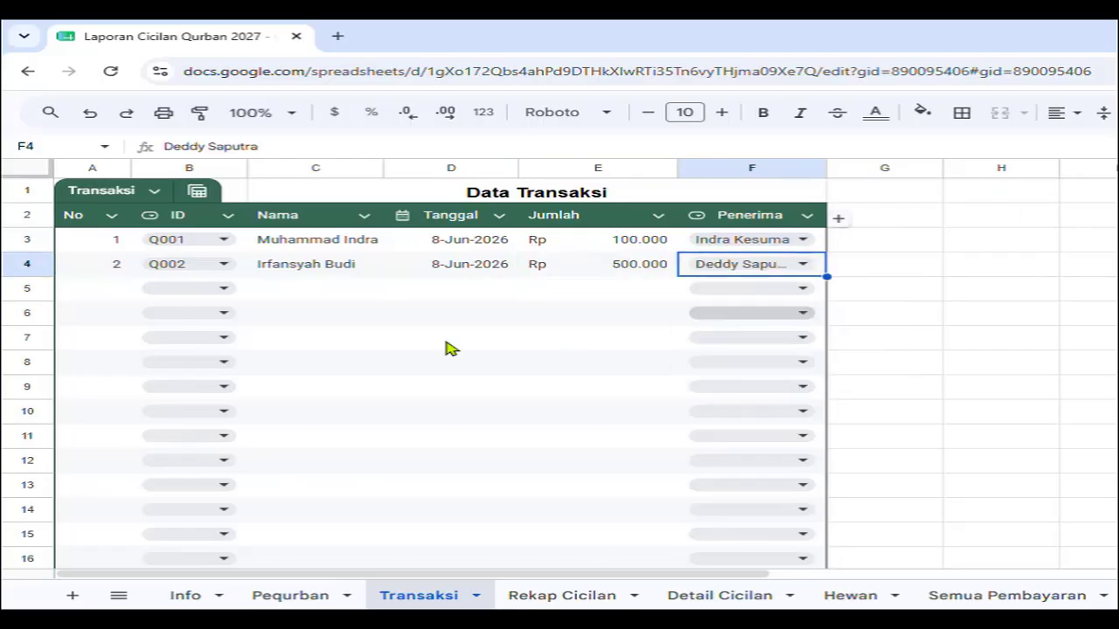
Log transaction 3: Q003, 9 June 2026, Rp 700.000, received by the first committee member.
{"action": "left_click", "coordinate": [189, 290]}
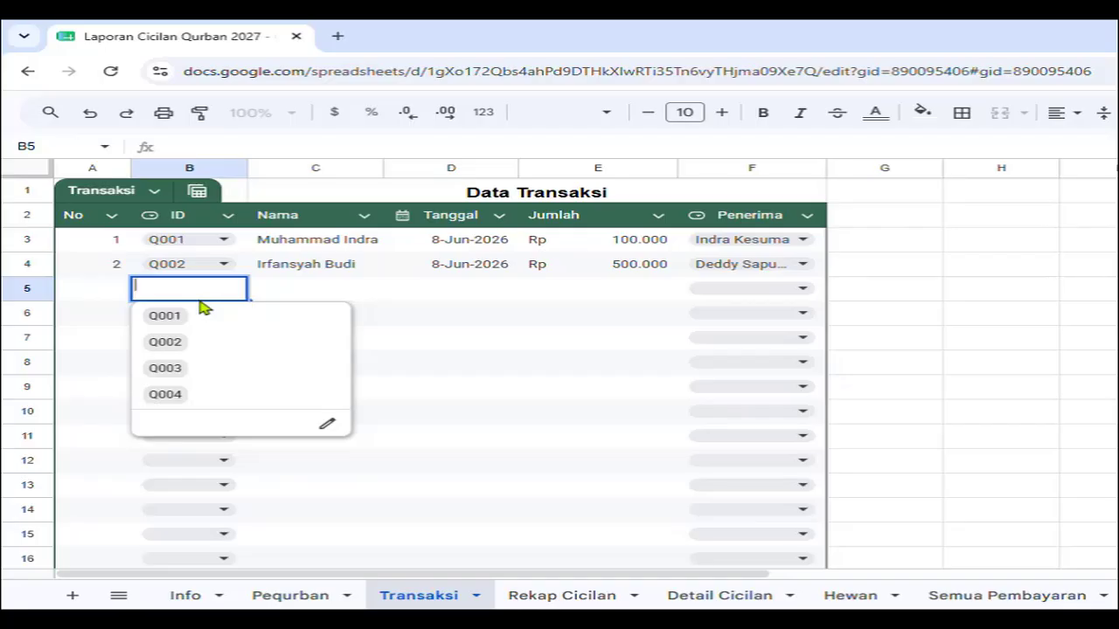
{"action": "left_click", "coordinate": [214, 366]}
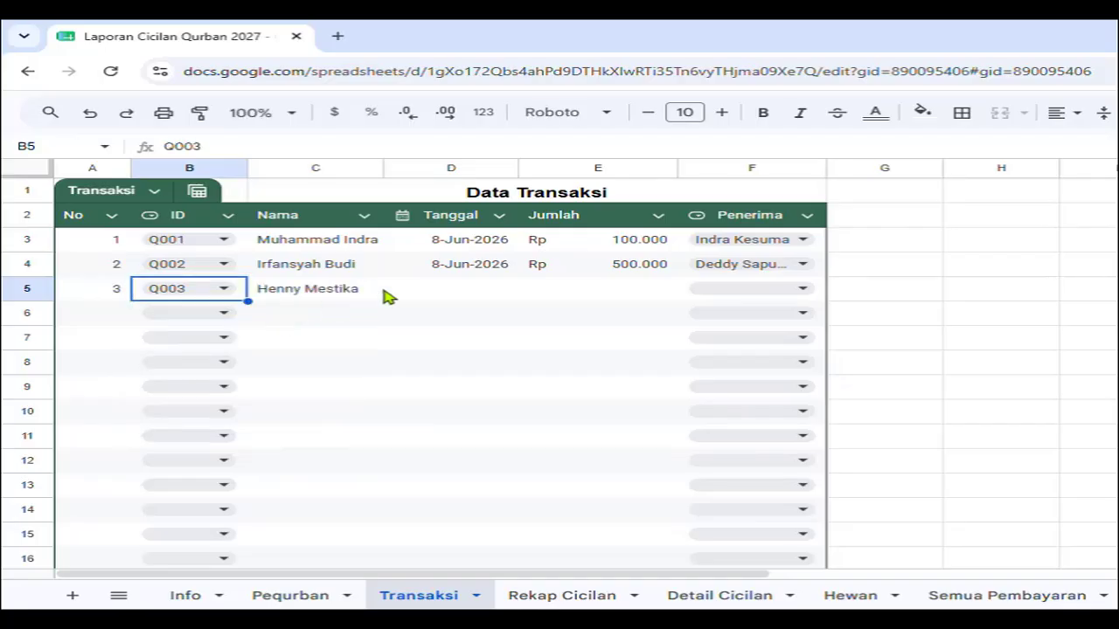
{"action": "double_click", "coordinate": [502, 289]}
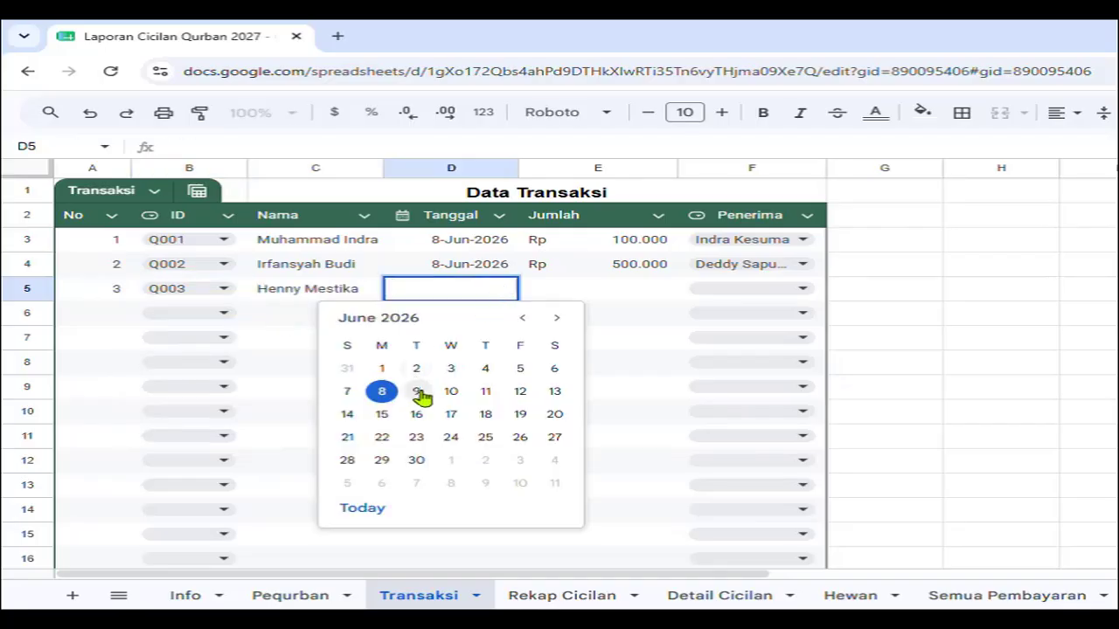
{"action": "left_click", "coordinate": [419, 395]}
{"action": "left_click", "coordinate": [625, 299]}
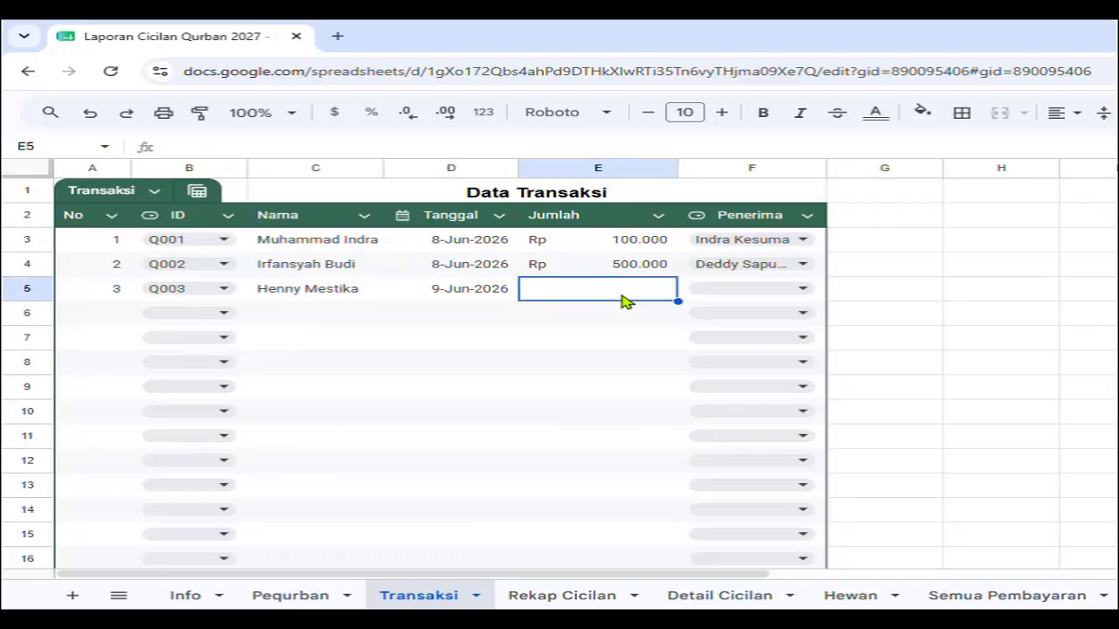
{"action": "type", "text": "700"}
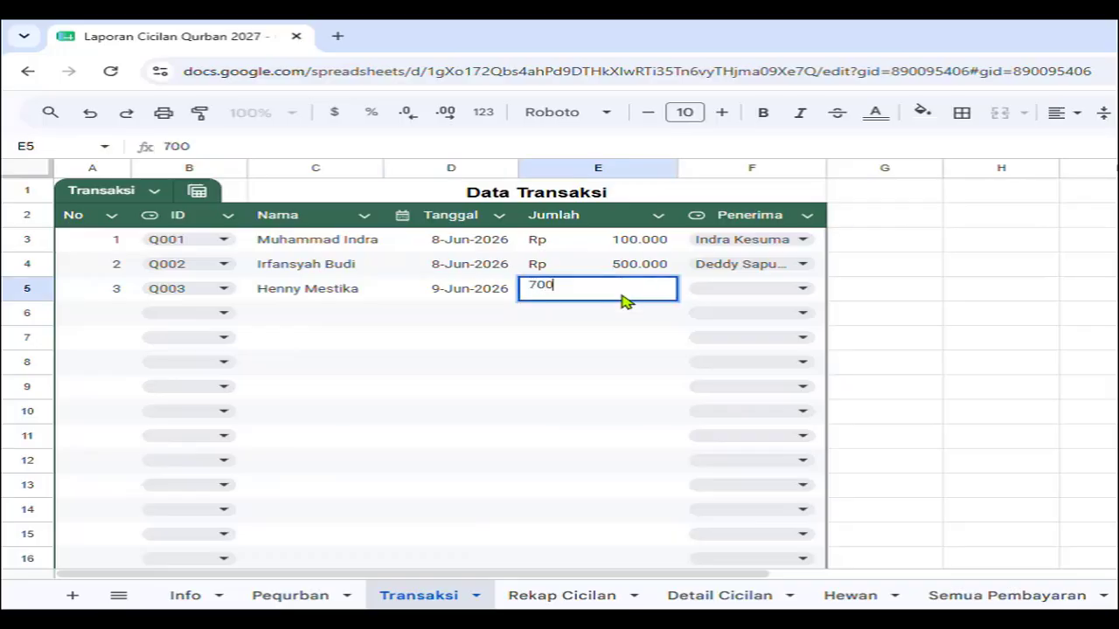
{"action": "type", "text": ".000"}
{"action": "key", "text": "Return"}
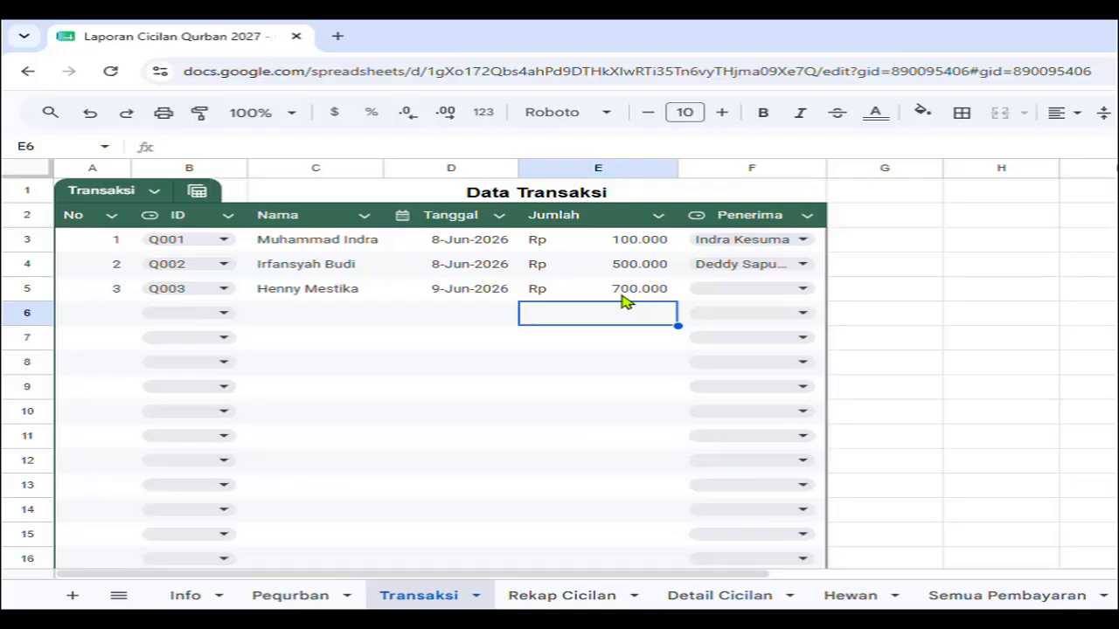
{"action": "left_click", "coordinate": [779, 296]}
{"action": "left_click", "coordinate": [777, 316]}
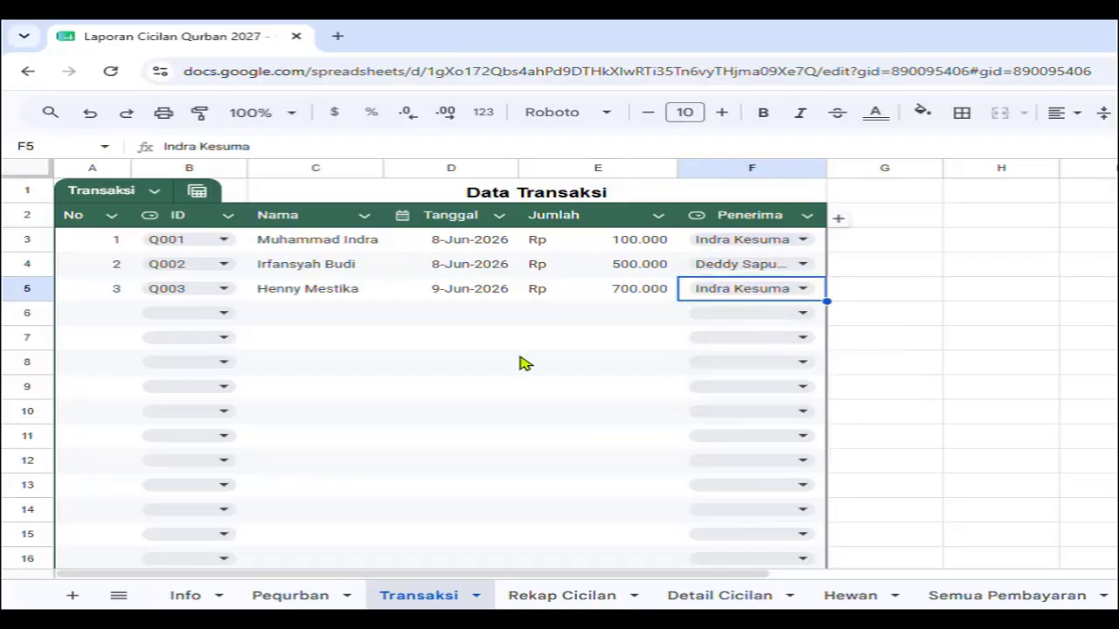
{"action": "left_click", "coordinate": [220, 316]}
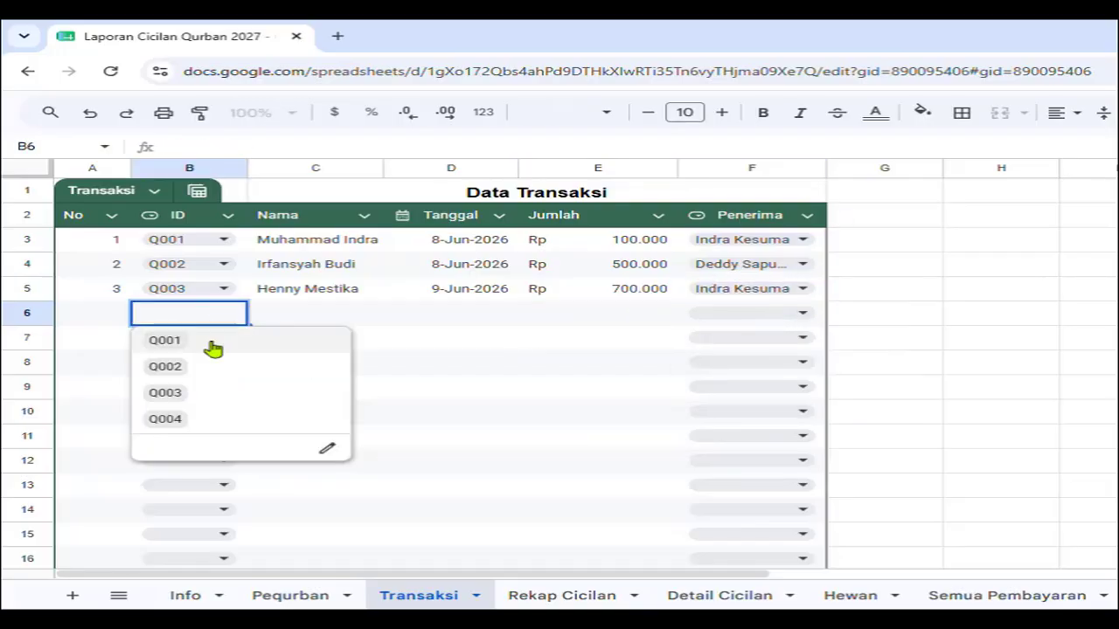
Log transaction 4: Q001, 10 June 2026, Rp 400.000, received by the third committee member.
{"action": "left_click", "coordinate": [216, 347]}
{"action": "left_click", "coordinate": [495, 323]}
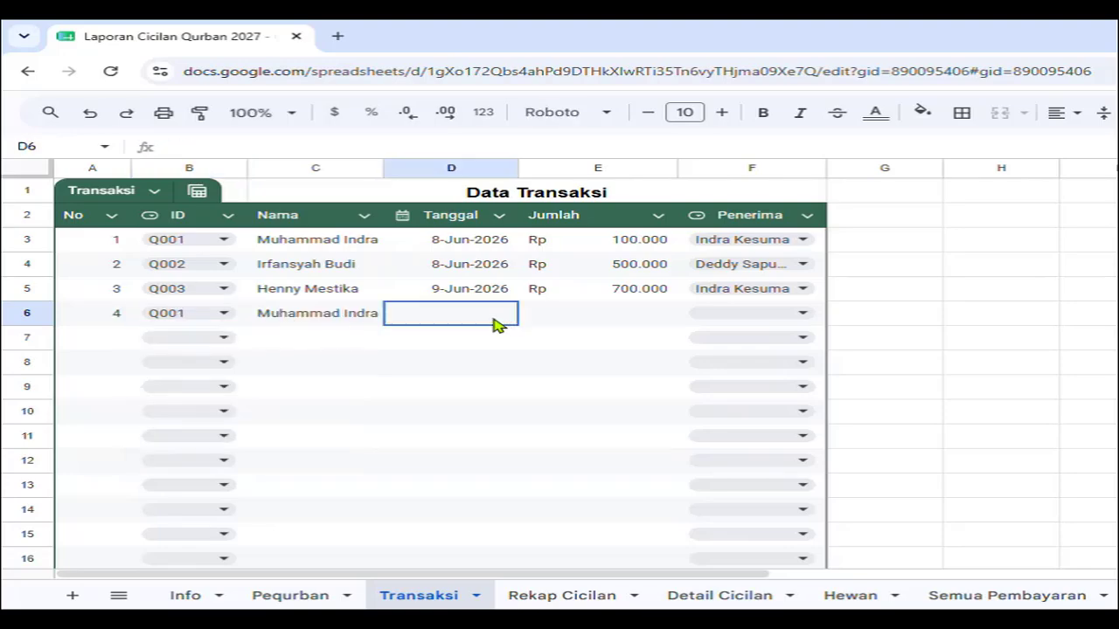
{"action": "double_click", "coordinate": [496, 324]}
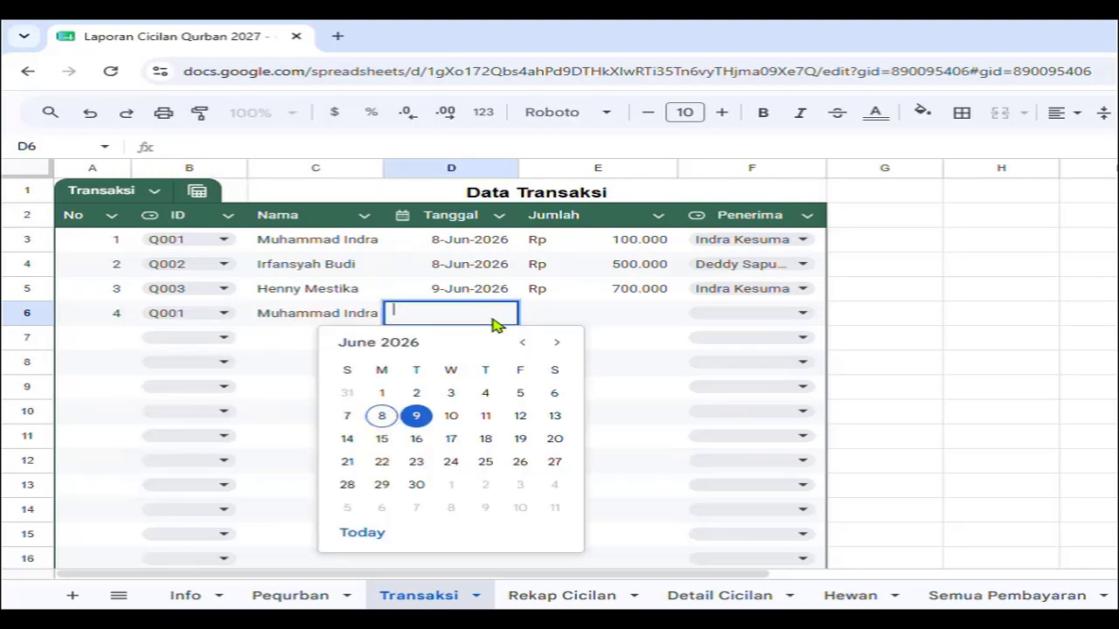
{"action": "left_click", "coordinate": [461, 416]}
{"action": "left_click", "coordinate": [643, 322]}
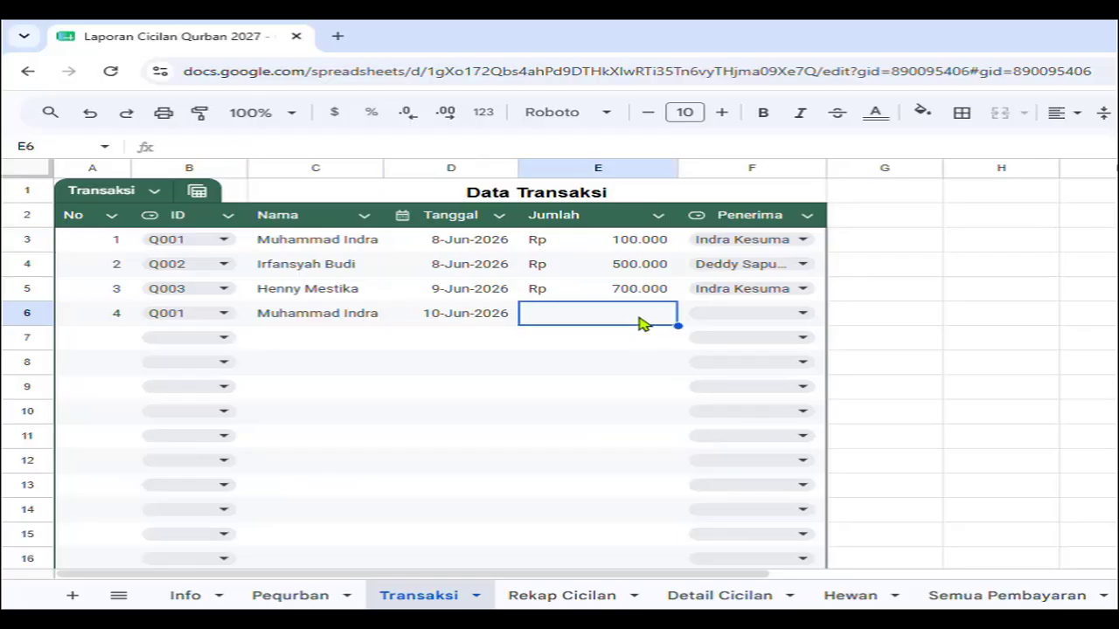
{"action": "double_click", "coordinate": [639, 320]}
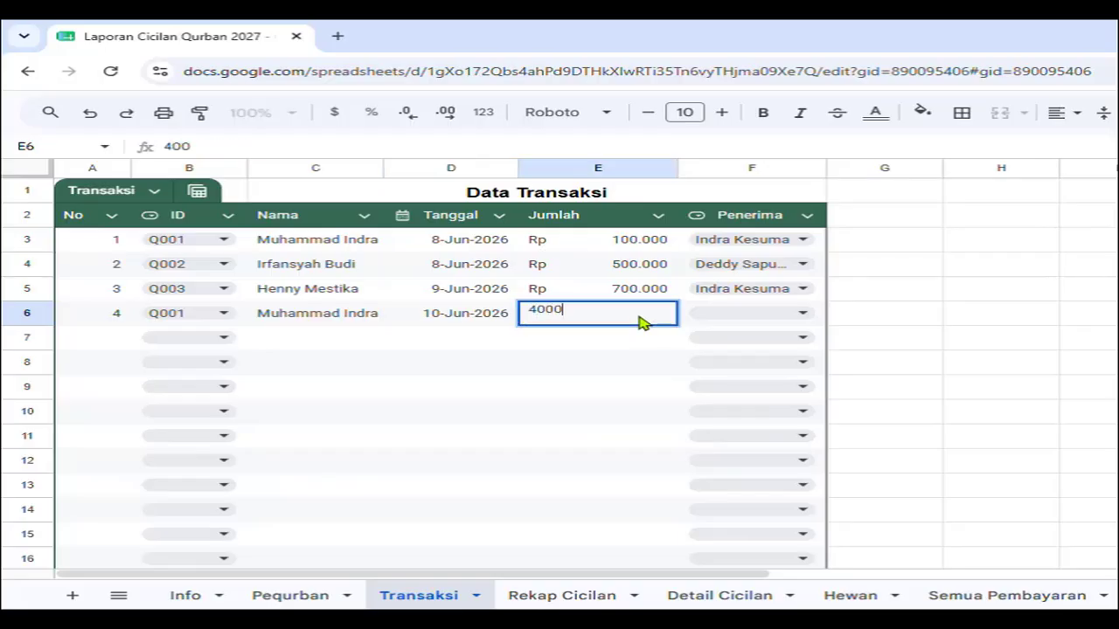
{"action": "key", "text": "Return"}
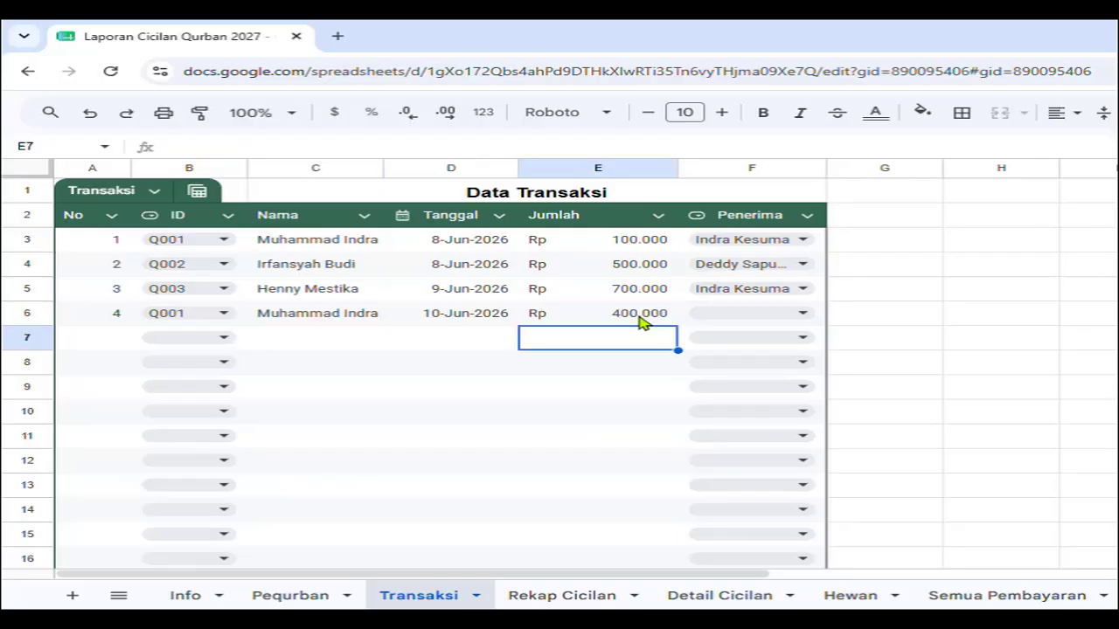
{"action": "left_click", "coordinate": [797, 314]}
{"action": "left_click", "coordinate": [782, 393]}
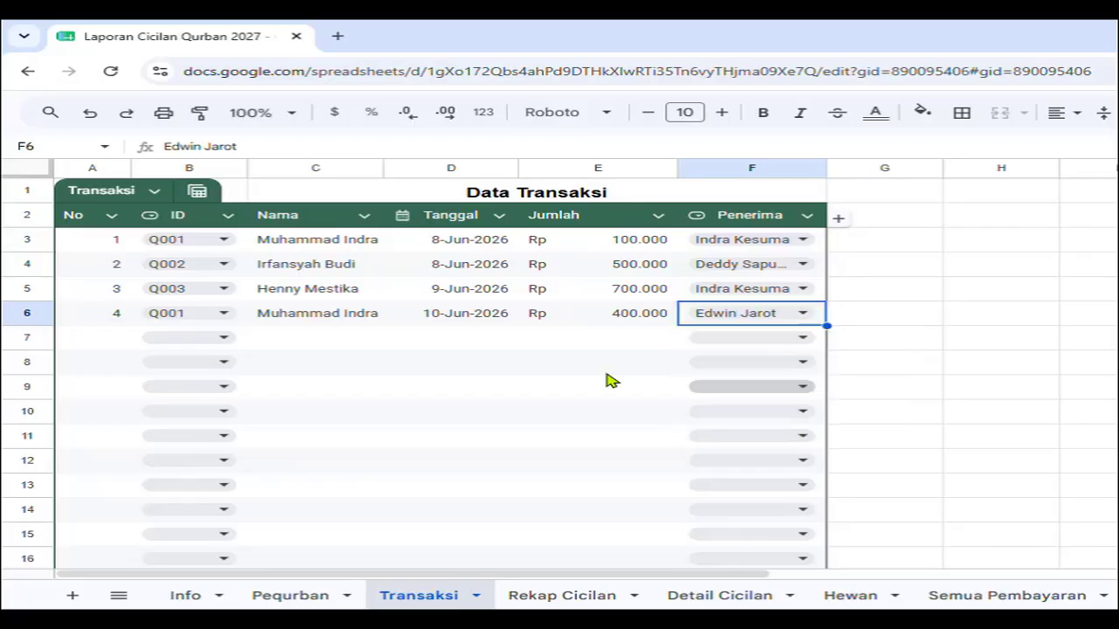
Log transaction 5: Q002, 12 June 2026, Rp 500.000, received by the first committee member.
{"action": "left_click", "coordinate": [218, 341]}
{"action": "left_click", "coordinate": [210, 391]}
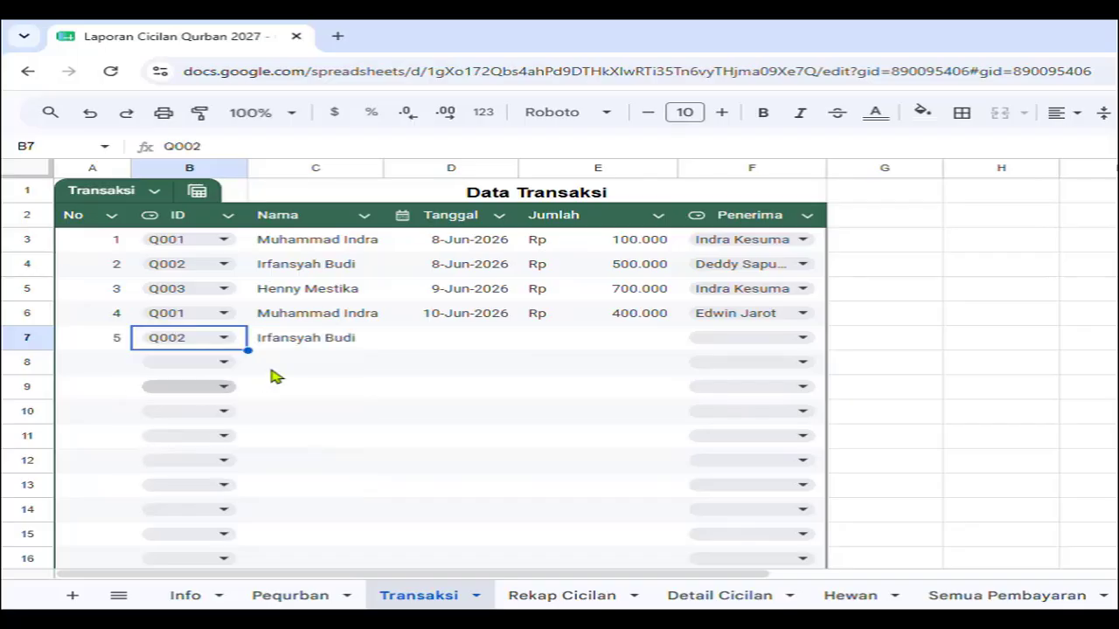
{"action": "double_click", "coordinate": [477, 347]}
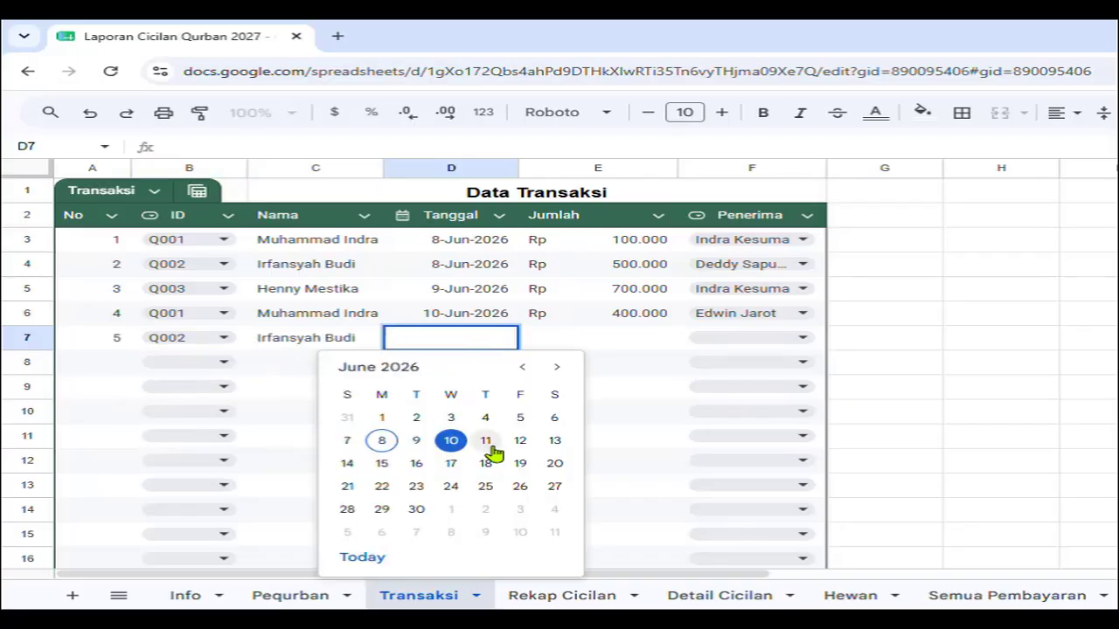
{"action": "left_click", "coordinate": [518, 444]}
{"action": "double_click", "coordinate": [587, 347]}
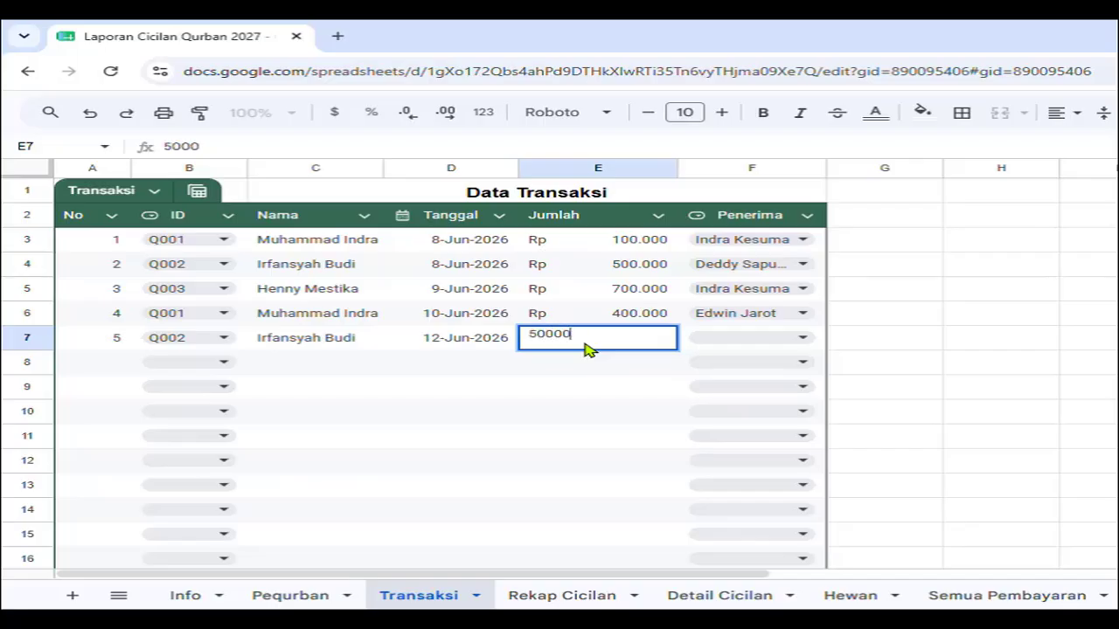
{"action": "type", "text": "500000"}
{"action": "key", "text": "Return"}
{"action": "left_click", "coordinate": [802, 341]}
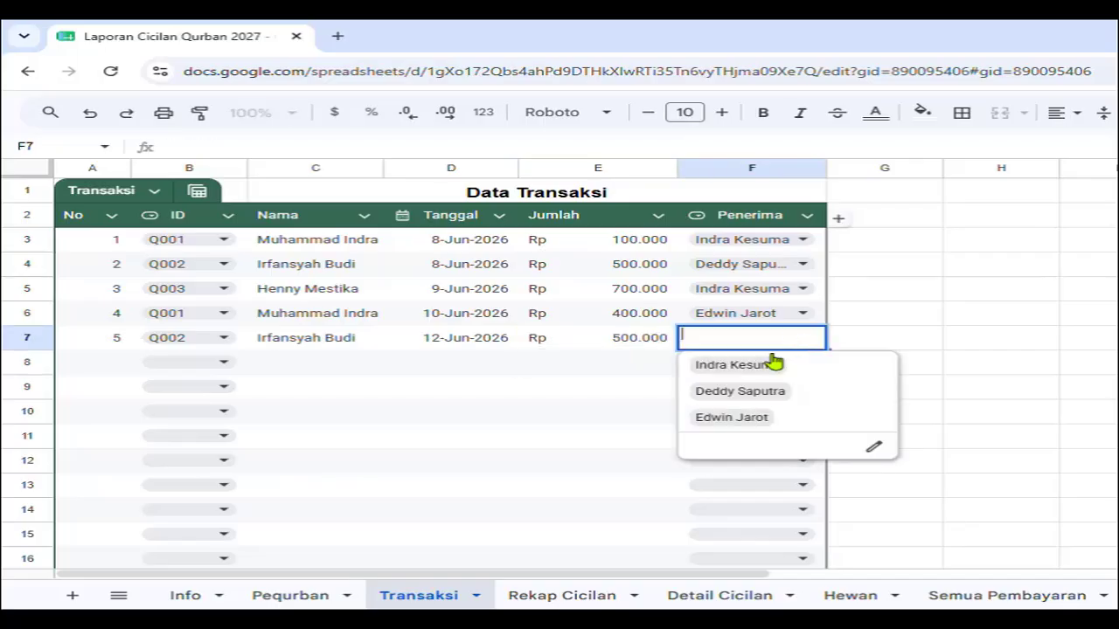
{"action": "left_click", "coordinate": [774, 366]}
Log transaction 6: Q002, 13 June 2026, Rp 500.000, received by the third committee member.
{"action": "left_click", "coordinate": [219, 366]}
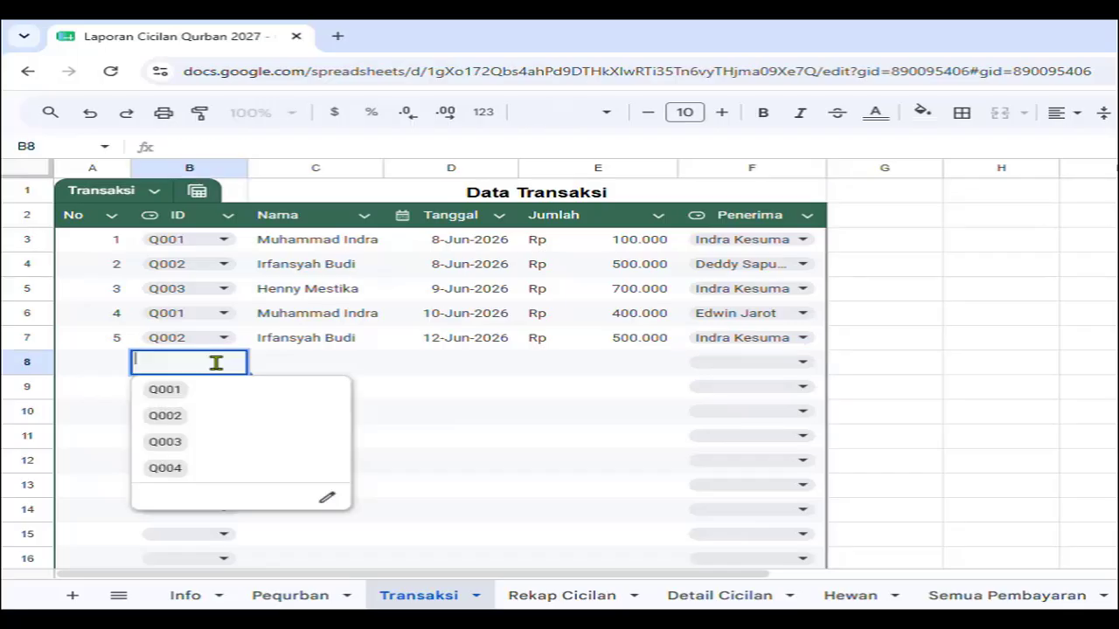
{"action": "left_click", "coordinate": [202, 416]}
{"action": "double_click", "coordinate": [456, 367]}
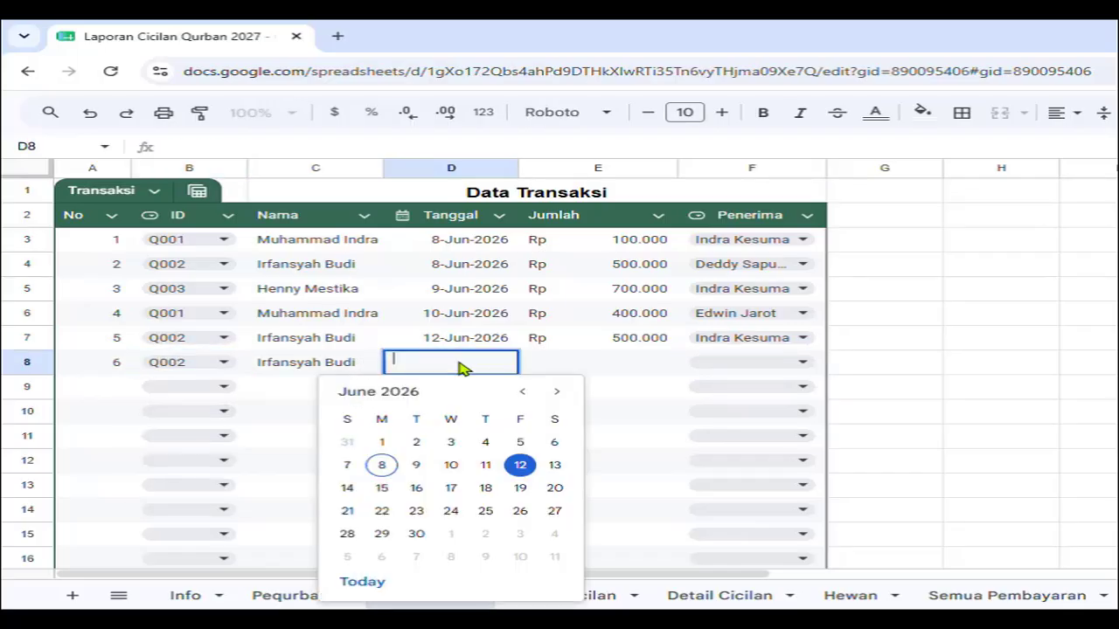
{"action": "left_click", "coordinate": [554, 465]}
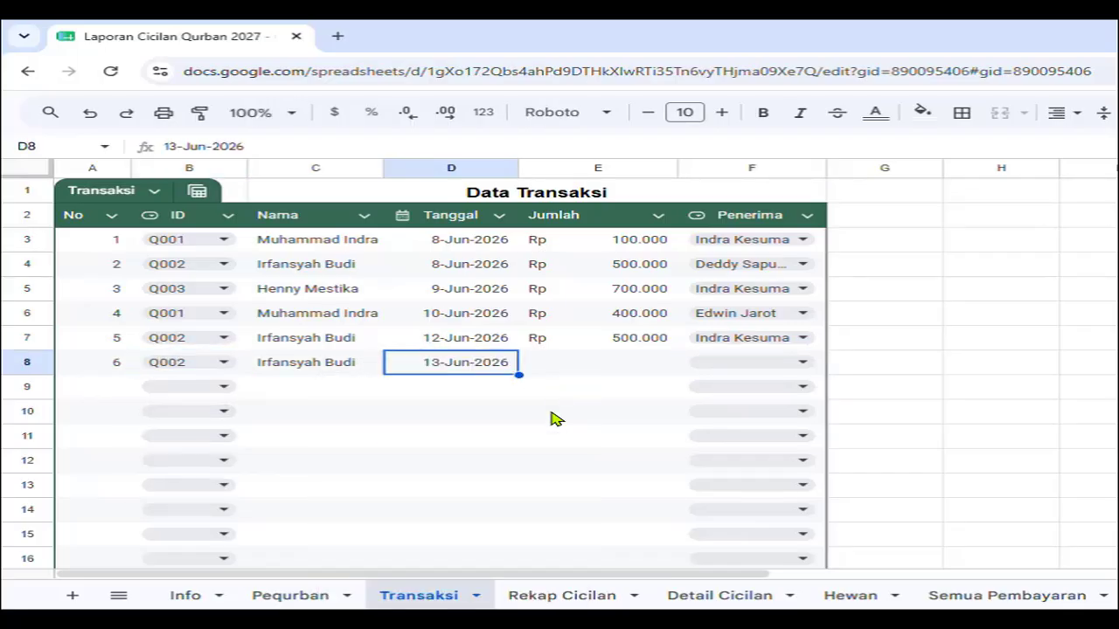
{"action": "left_click", "coordinate": [601, 372]}
{"action": "type", "text": "500000"}
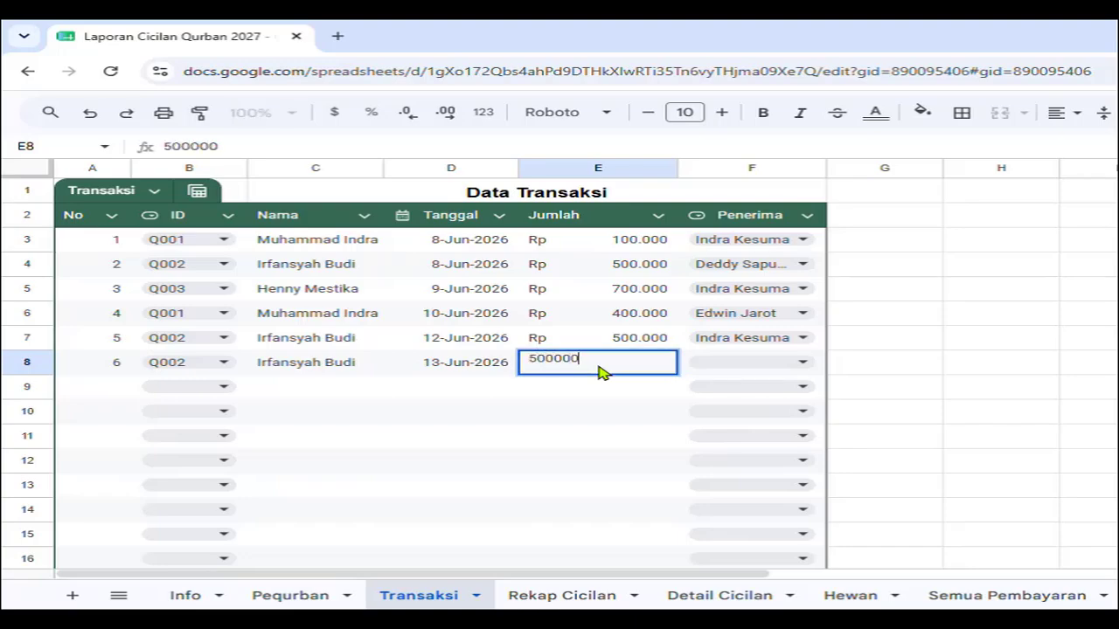
{"action": "key", "text": "Return"}
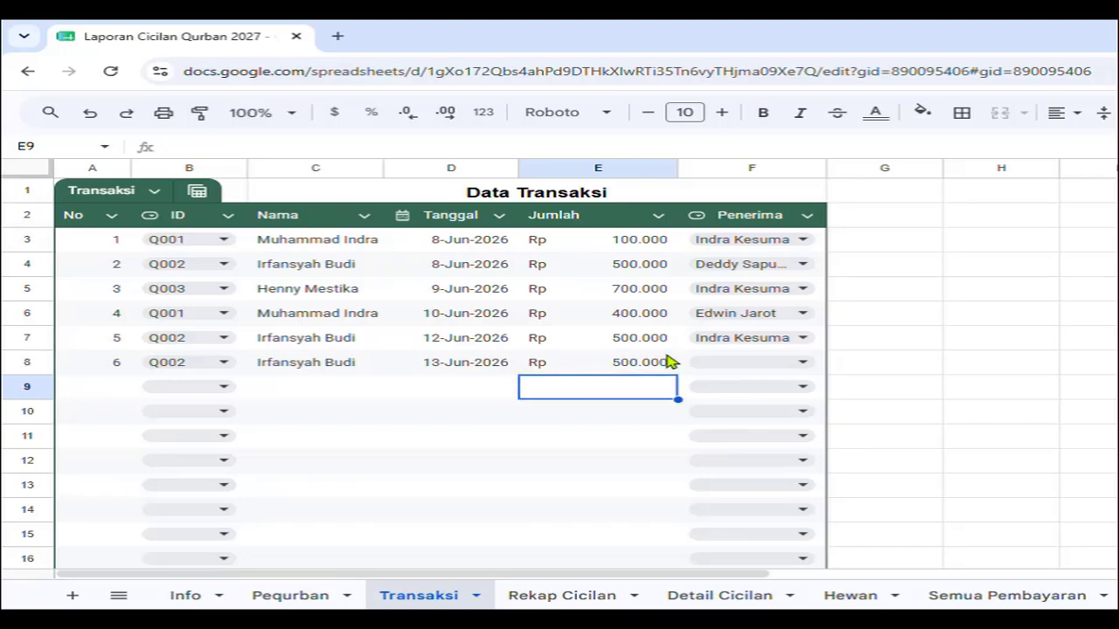
{"action": "left_click", "coordinate": [749, 362]}
{"action": "left_click", "coordinate": [759, 444]}
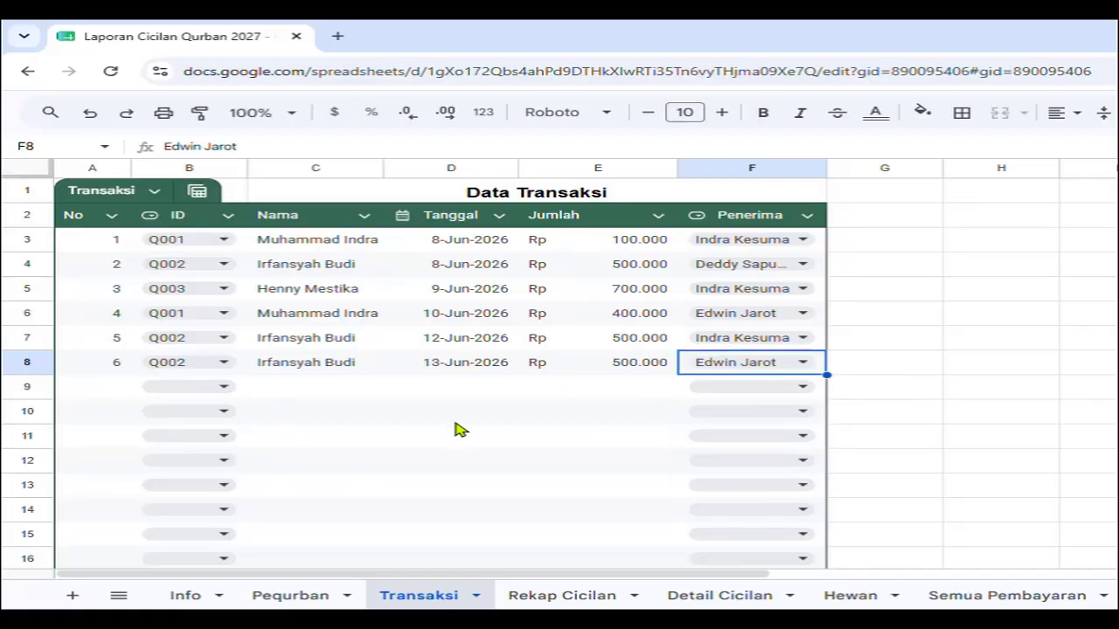
Log transaction 7: Q004, 16/06/2026, Rp 1.000.000, received by the first committee member.
{"action": "left_click", "coordinate": [225, 388]}
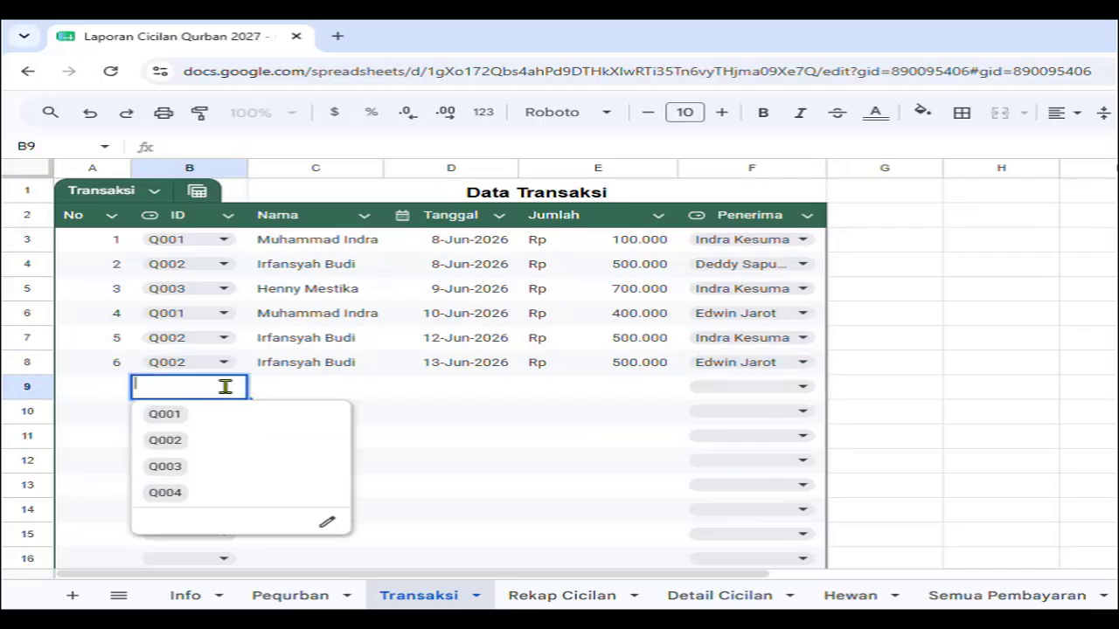
{"action": "left_click", "coordinate": [201, 492]}
{"action": "left_click", "coordinate": [472, 390]}
{"action": "type", "text": "16/06/2026"}
{"action": "left_click", "coordinate": [618, 382]}
{"action": "type", "text": "1.000.000"}
{"action": "key", "text": "Return"}
{"action": "left_click", "coordinate": [802, 387]}
{"action": "left_click", "coordinate": [743, 418]}
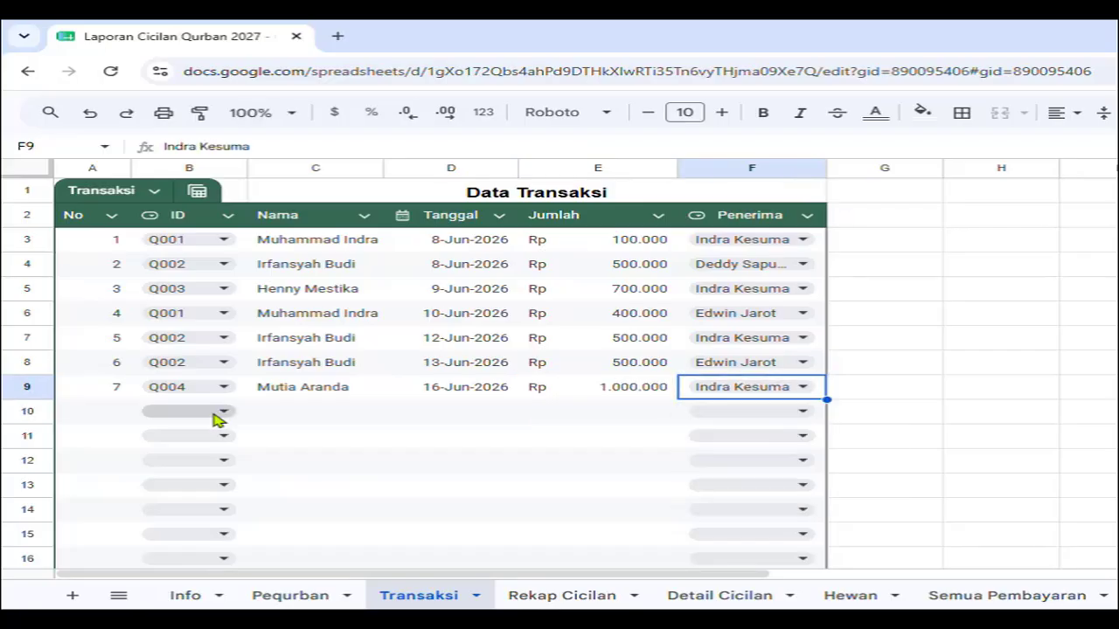
Log transaction 8 for Q003 and transaction 9 (Q001, 24 June 2026, Rp 500.000, third member).
{"action": "left_click", "coordinate": [223, 411]}
{"action": "left_click", "coordinate": [201, 492]}
{"action": "double_click", "coordinate": [454, 412]}
{"action": "left_click", "coordinate": [421, 310]}
{"action": "double_click", "coordinate": [451, 437]}
{"action": "left_click", "coordinate": [452, 348]}
{"action": "left_click", "coordinate": [605, 442]}
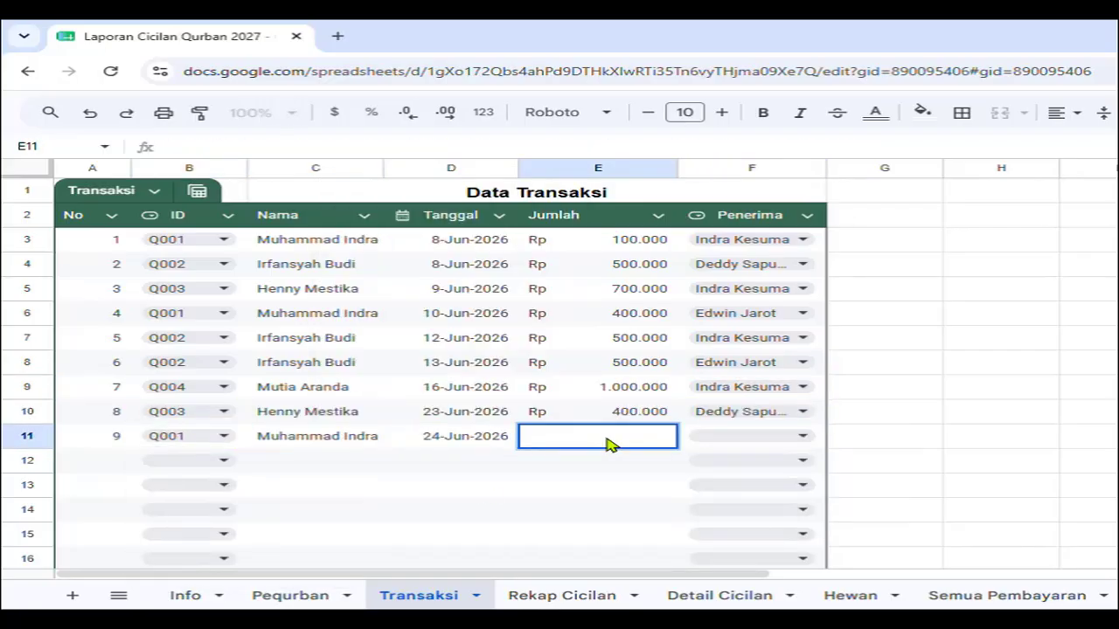
{"action": "type", "text": "500000"}
{"action": "key", "text": "Return"}
{"action": "left_click", "coordinate": [802, 436]}
{"action": "left_click", "coordinate": [743, 487]}
{"action": "left_click", "coordinate": [371, 466]}
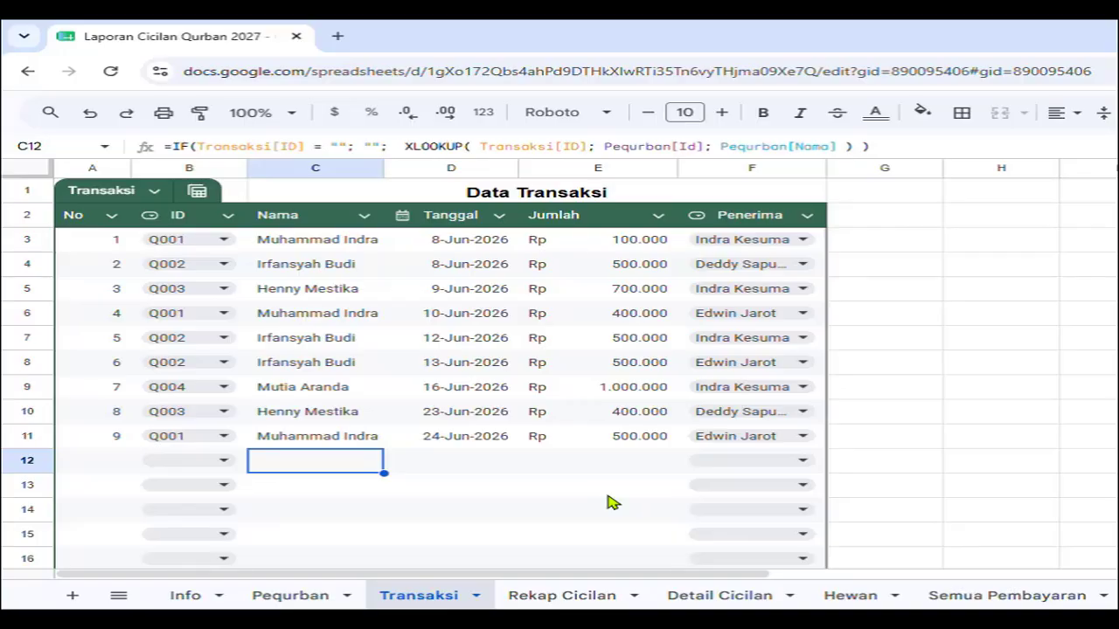
Check the Rekap Cicilan name formula, the Rp 2.300.000 per-person cost on Info, and Transaksi, ending on Detail Cicilan.
{"action": "left_click", "coordinate": [564, 598]}
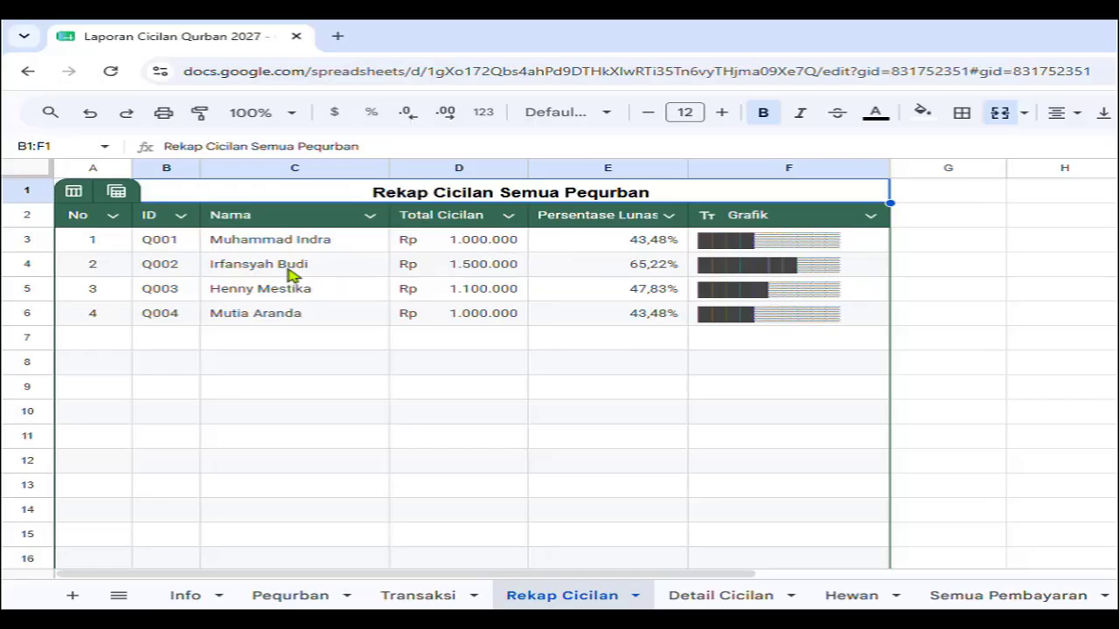
{"action": "left_click", "coordinate": [302, 242]}
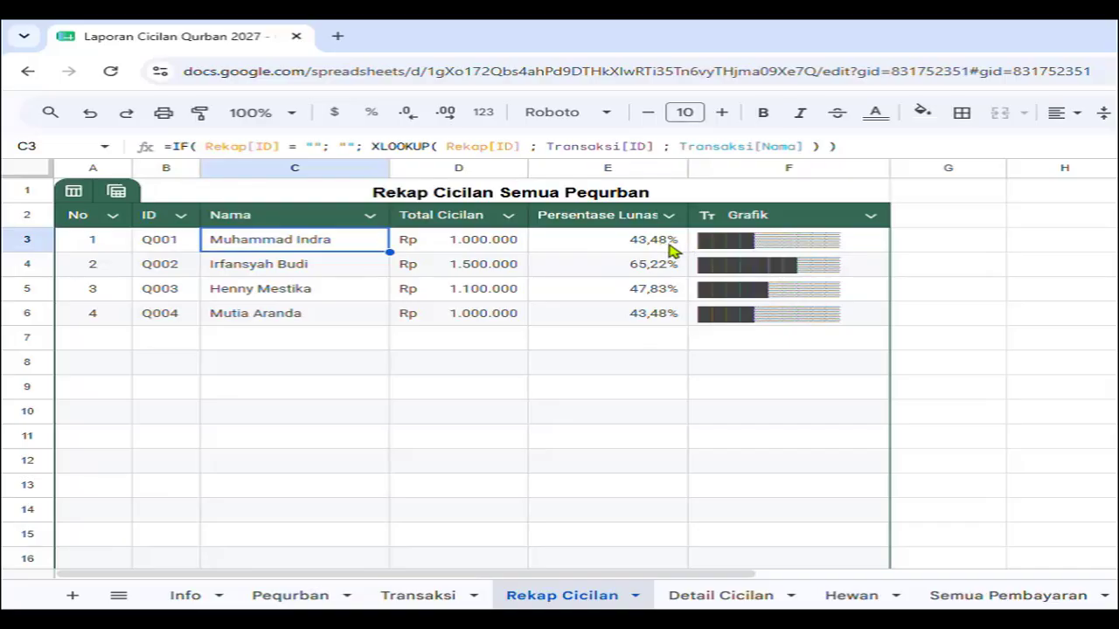
{"action": "left_click", "coordinate": [192, 596]}
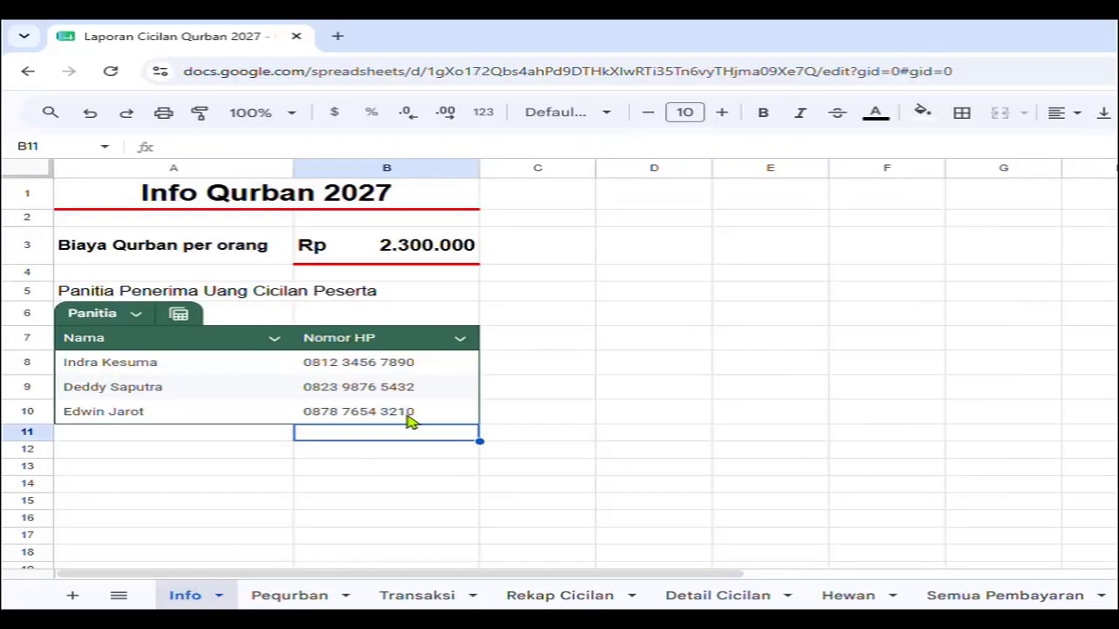
{"action": "left_click", "coordinate": [417, 252]}
{"action": "left_click", "coordinate": [555, 595]}
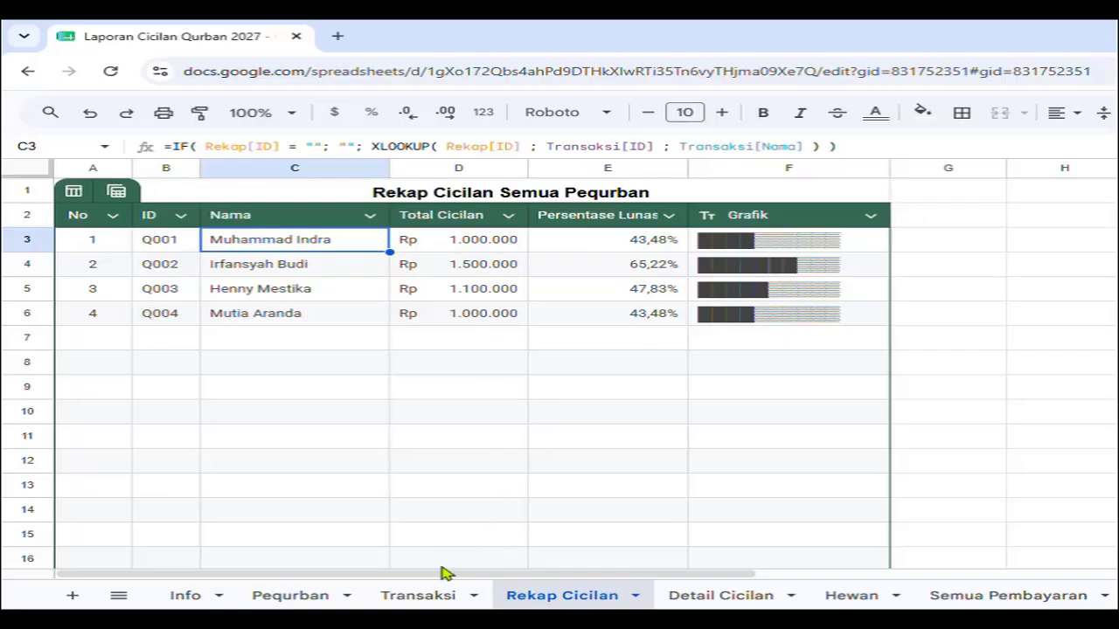
{"action": "left_click", "coordinate": [433, 598]}
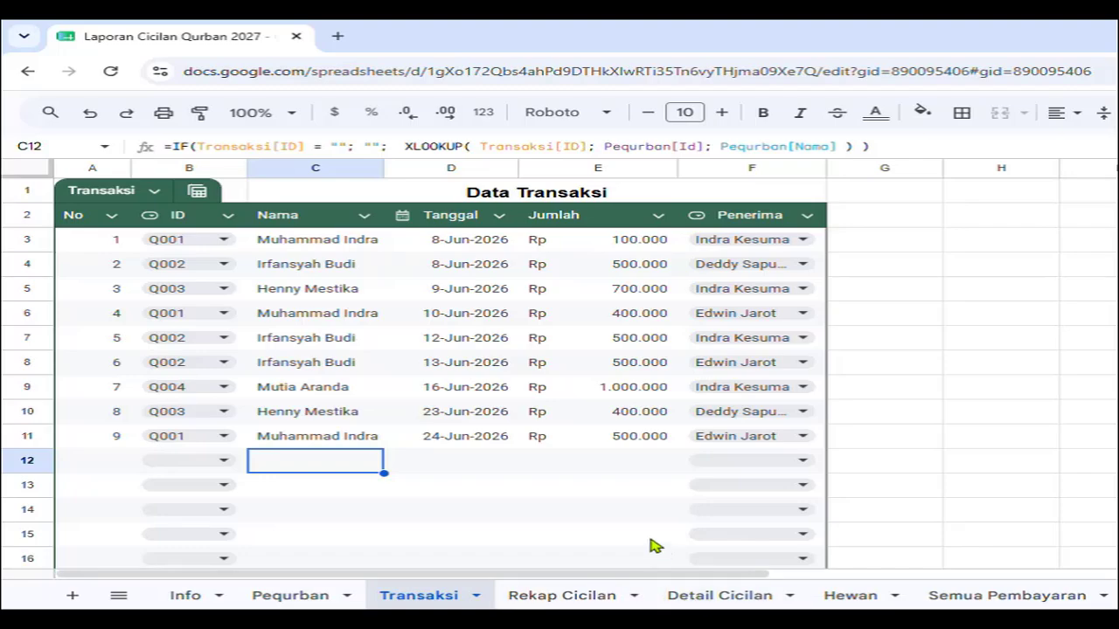
{"action": "left_click", "coordinate": [704, 597]}
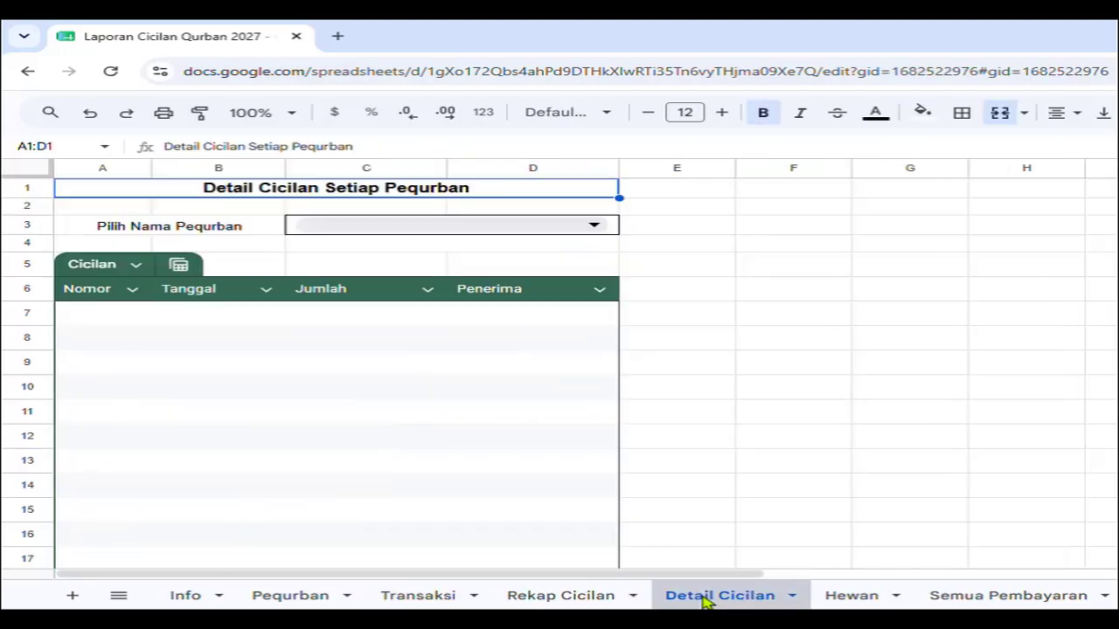
Show participants Q001 and Q002 in the Detail Cicilan C3 dropdown, comparing each against Rekap Cicilan.
{"action": "left_click", "coordinate": [599, 224]}
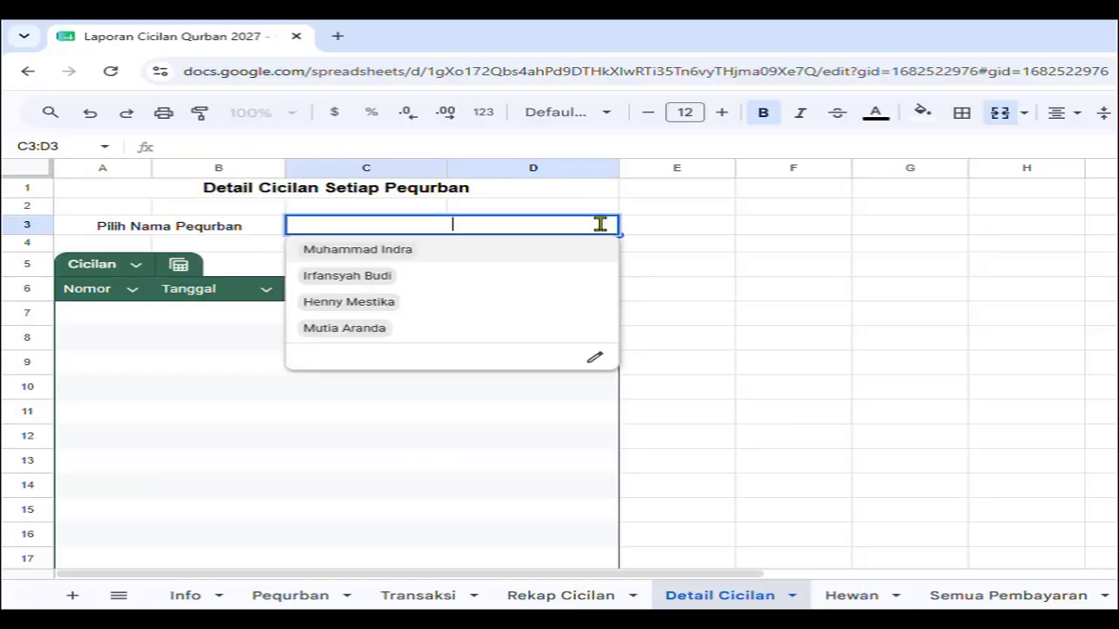
{"action": "left_click", "coordinate": [537, 254]}
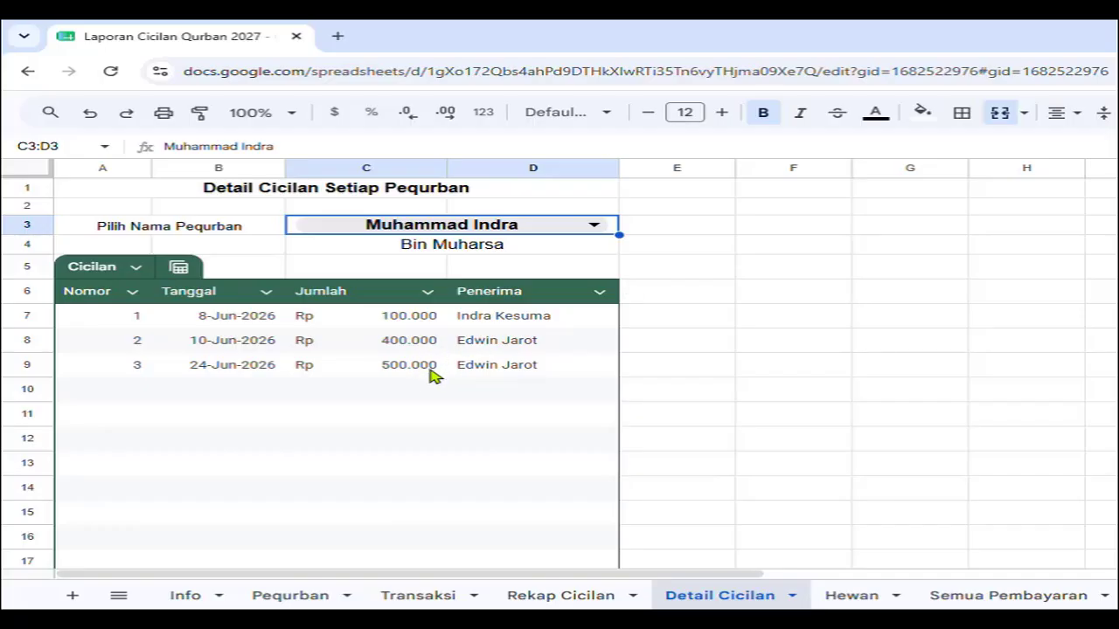
{"action": "left_click", "coordinate": [562, 594]}
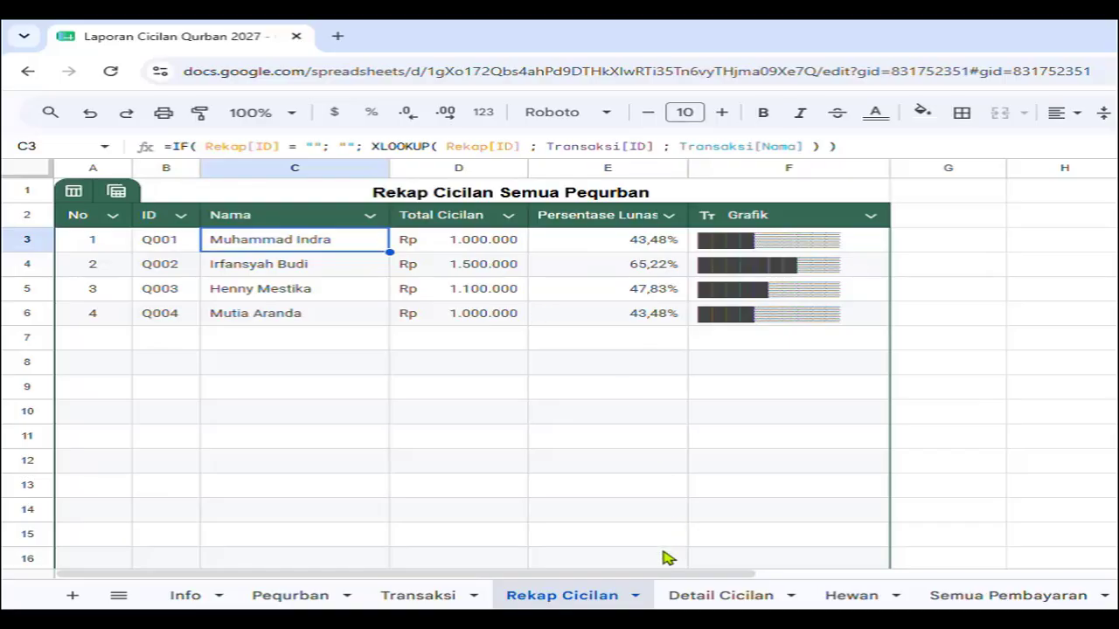
{"action": "left_click", "coordinate": [734, 601]}
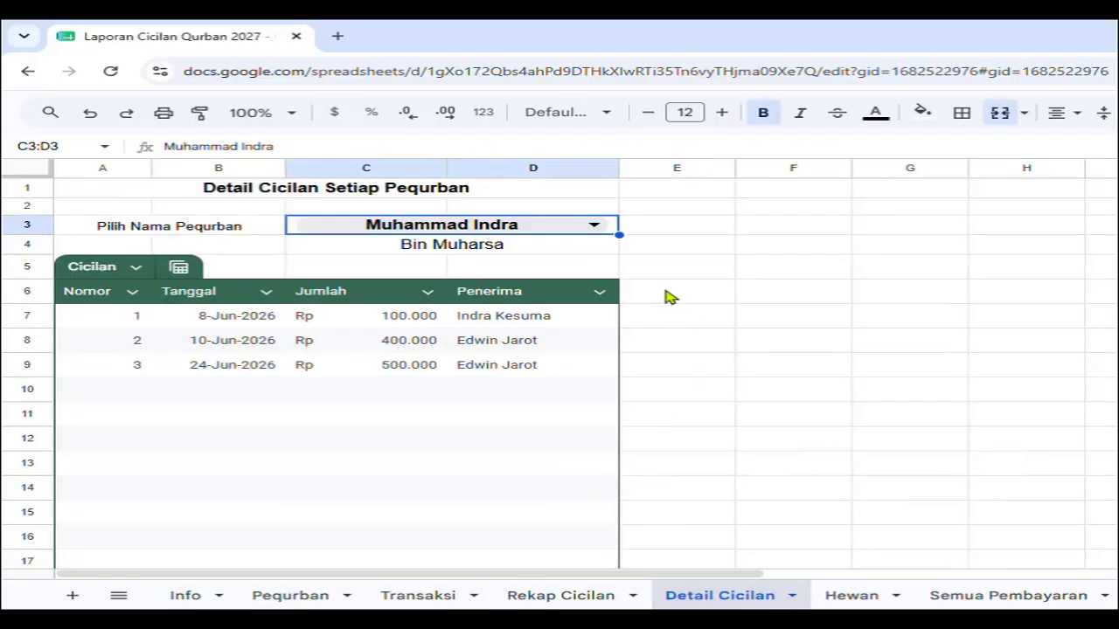
{"action": "left_click", "coordinate": [600, 227]}
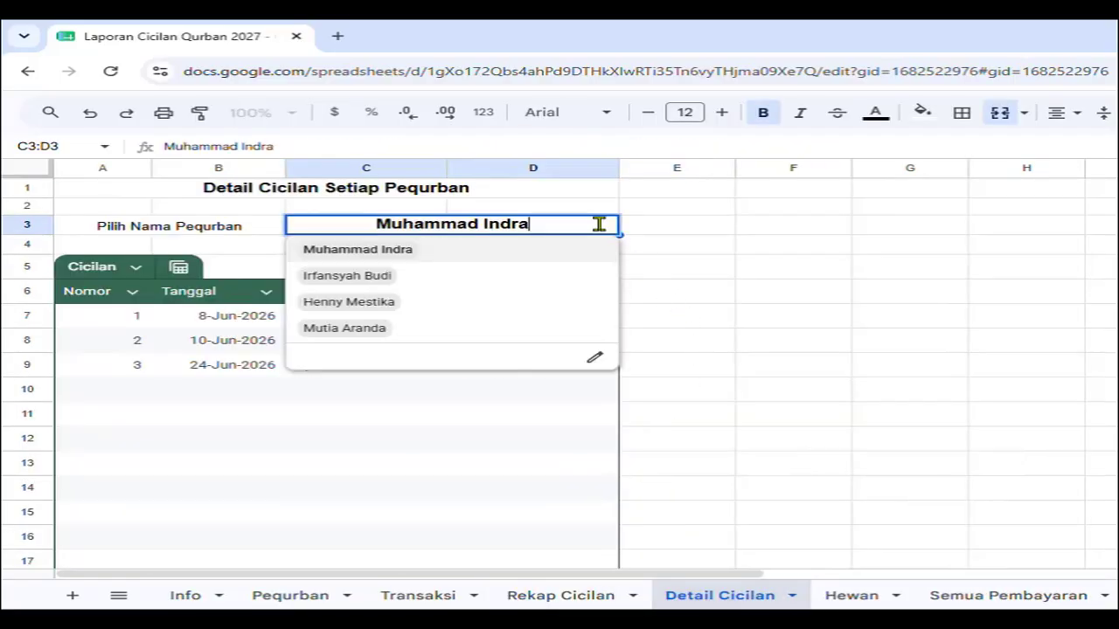
{"action": "left_click", "coordinate": [428, 276]}
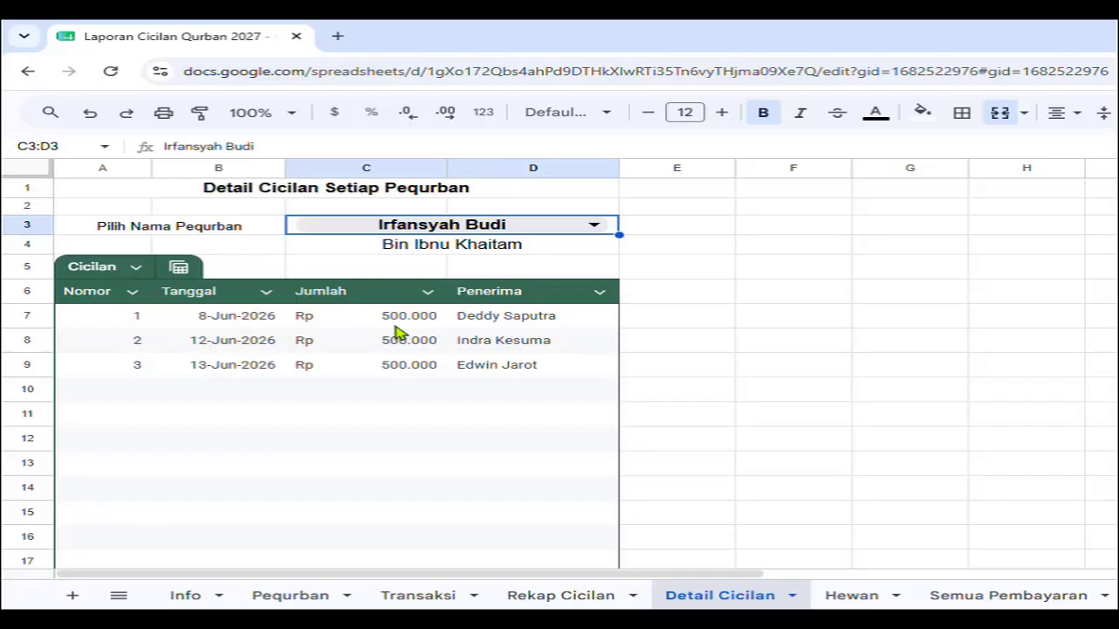
{"action": "left_click", "coordinate": [537, 601]}
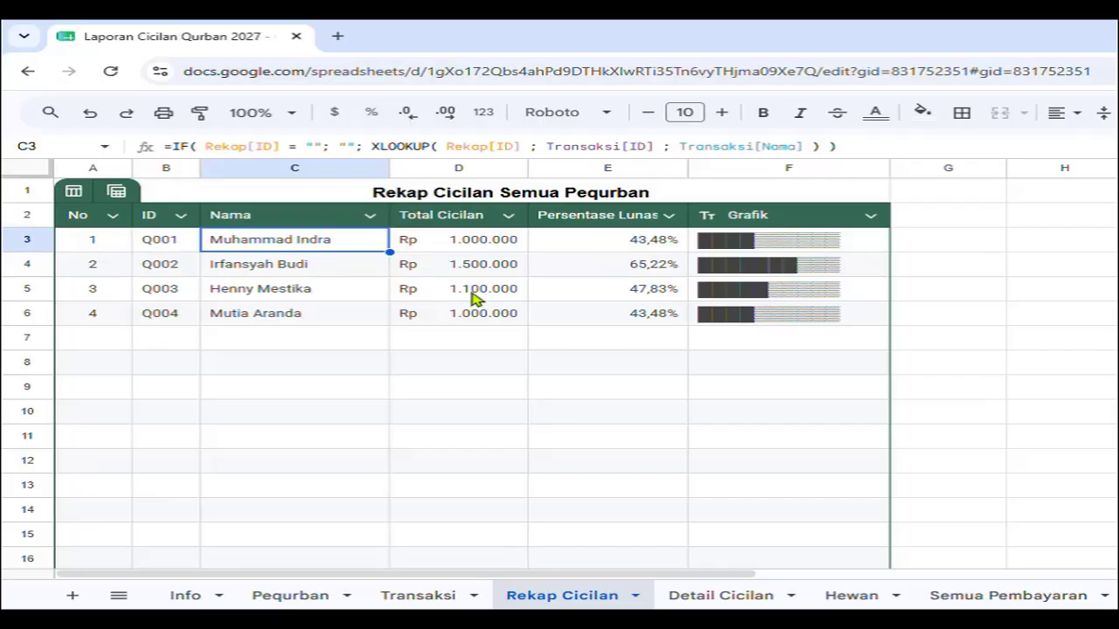
{"action": "left_click", "coordinate": [686, 599]}
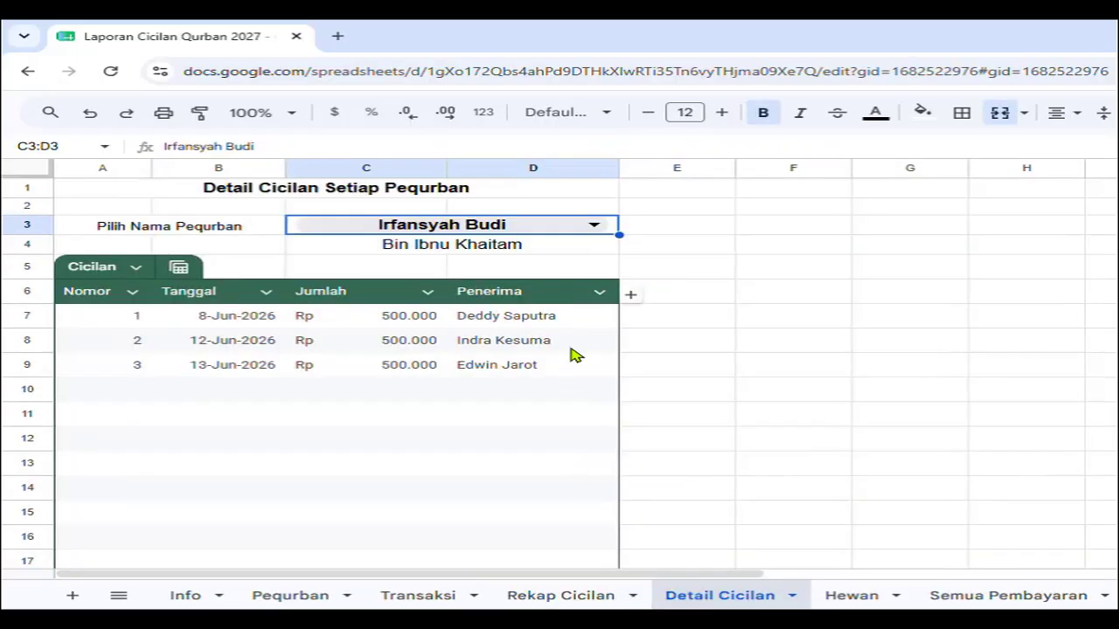
Show participant Q003's installments, confirm the Rp 4.600.000 recap total, then open the Pequrban list.
{"action": "left_click", "coordinate": [599, 226]}
{"action": "left_click", "coordinate": [462, 305]}
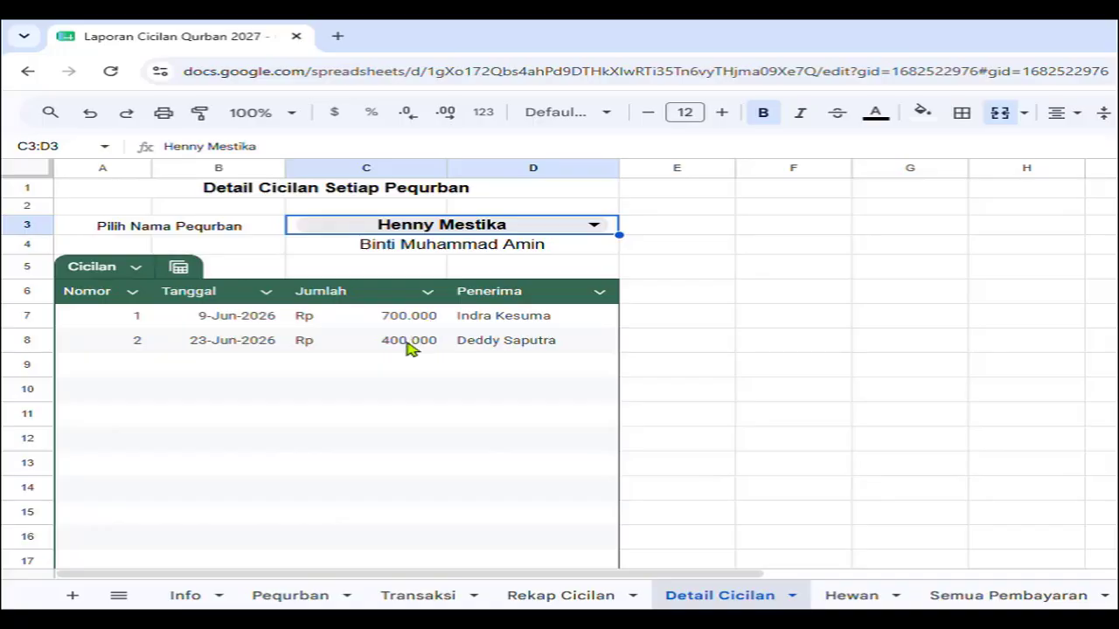
{"action": "left_click", "coordinate": [547, 599]}
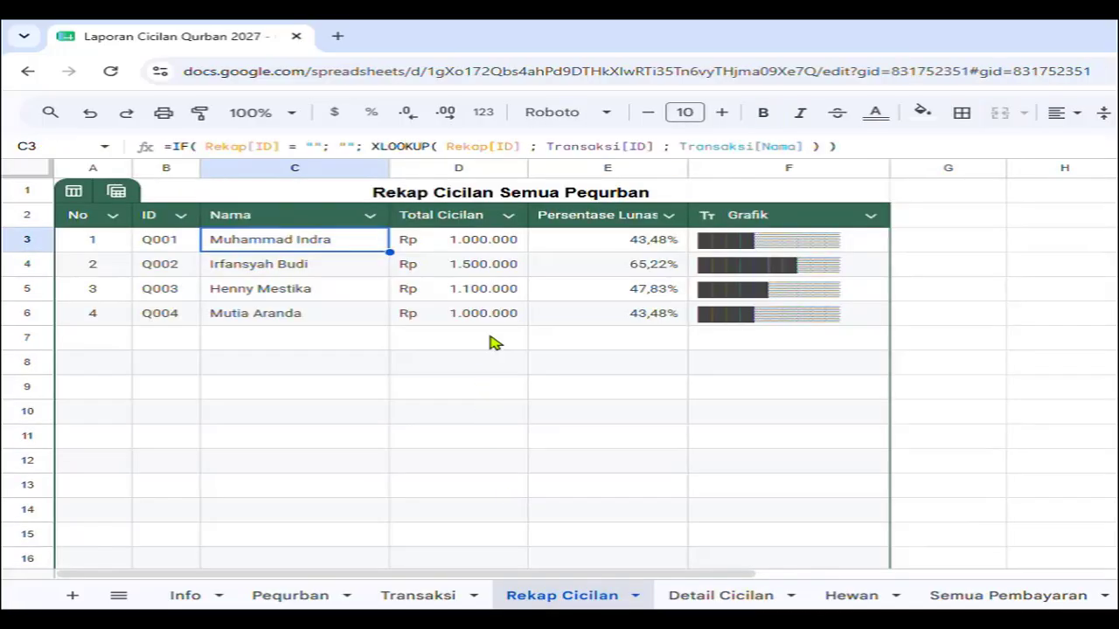
{"action": "left_click", "coordinate": [716, 600]}
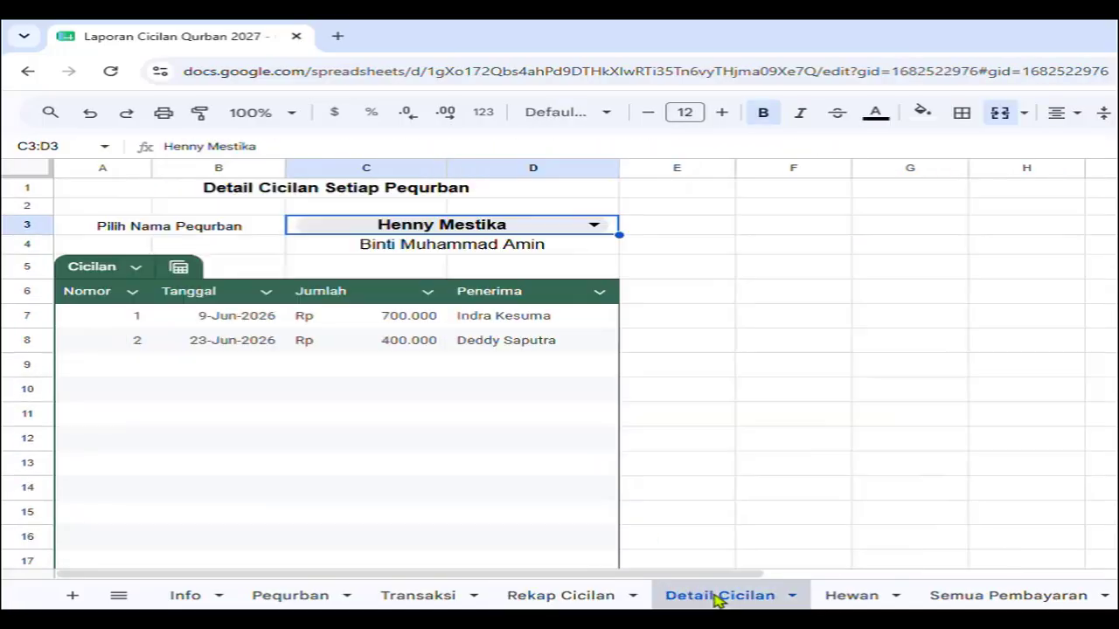
{"action": "left_click", "coordinate": [579, 601]}
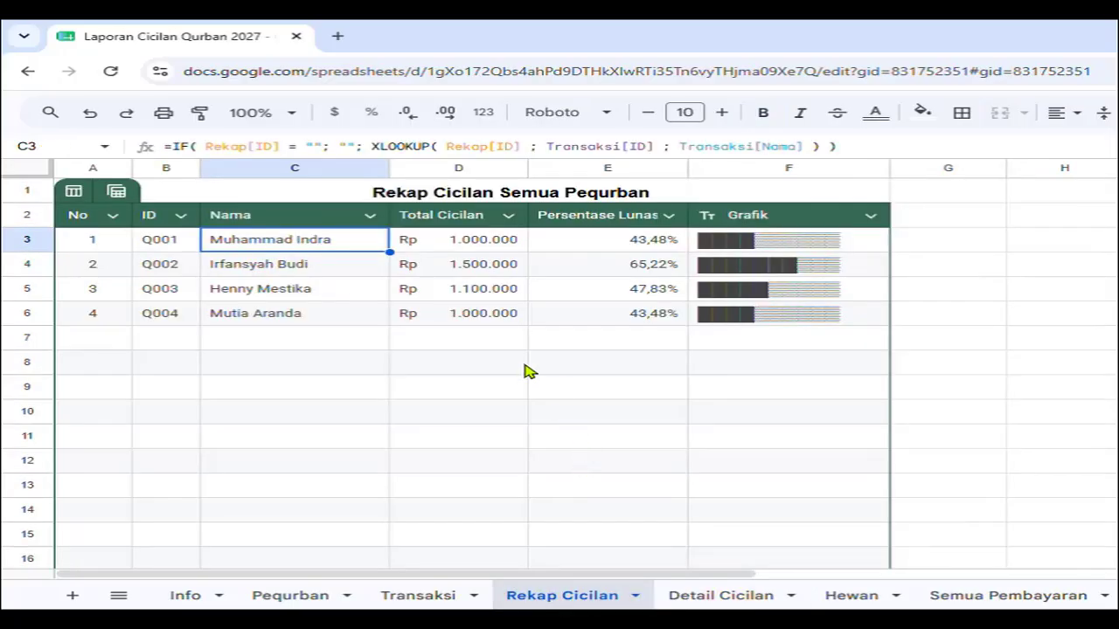
{"action": "scroll", "coordinate": [529, 371], "scroll_direction": "down", "scroll_amount": 1}
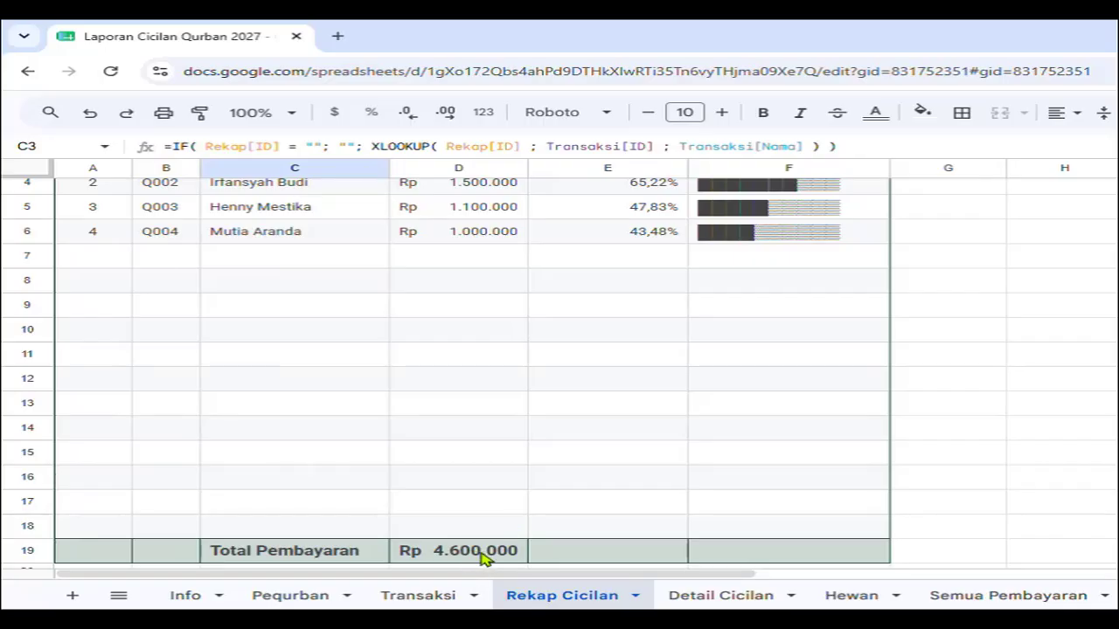
{"action": "scroll", "coordinate": [616, 424], "scroll_direction": "up", "scroll_amount": 1}
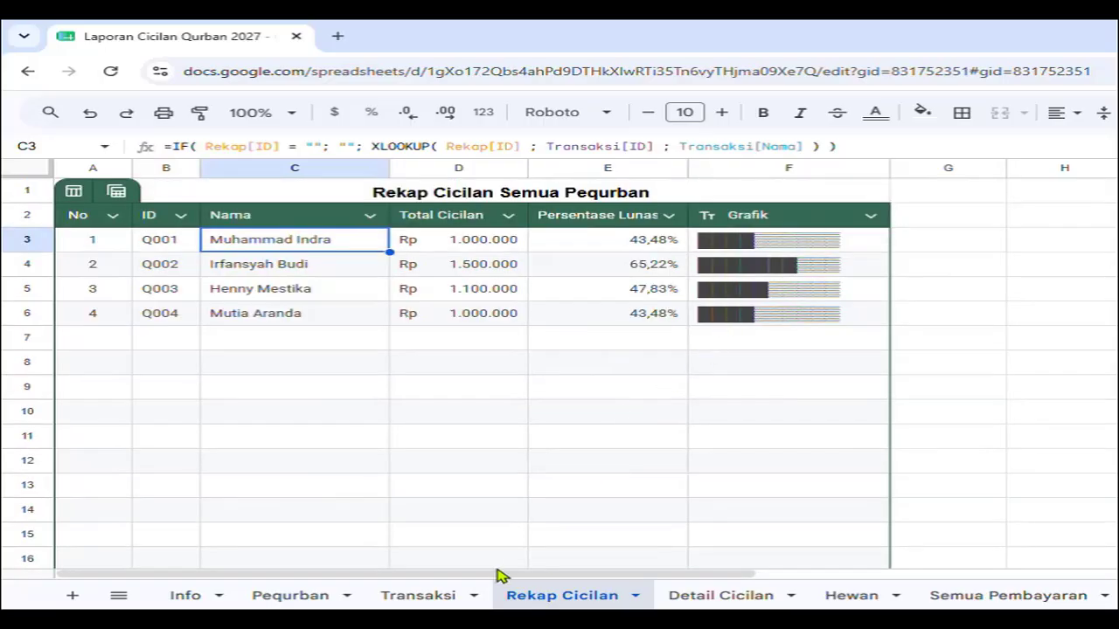
{"action": "left_click", "coordinate": [323, 601]}
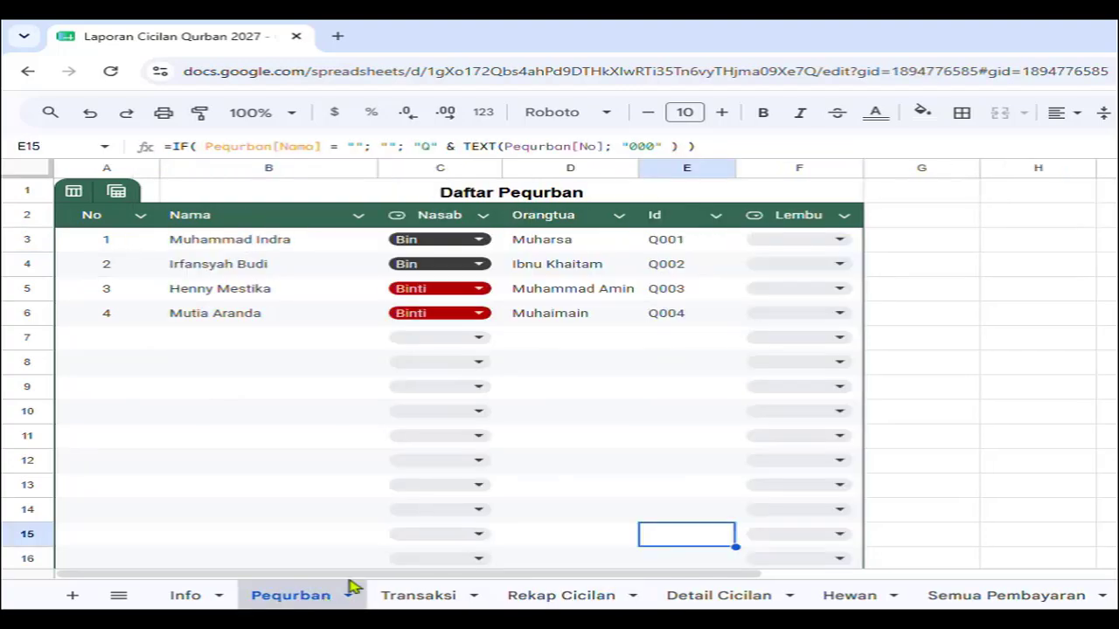
Assign Q001 and Q002 to Lembu 1, Q003 to Lembu 2, Q004 to Kambing, and check Hewan.
{"action": "left_click", "coordinate": [837, 241]}
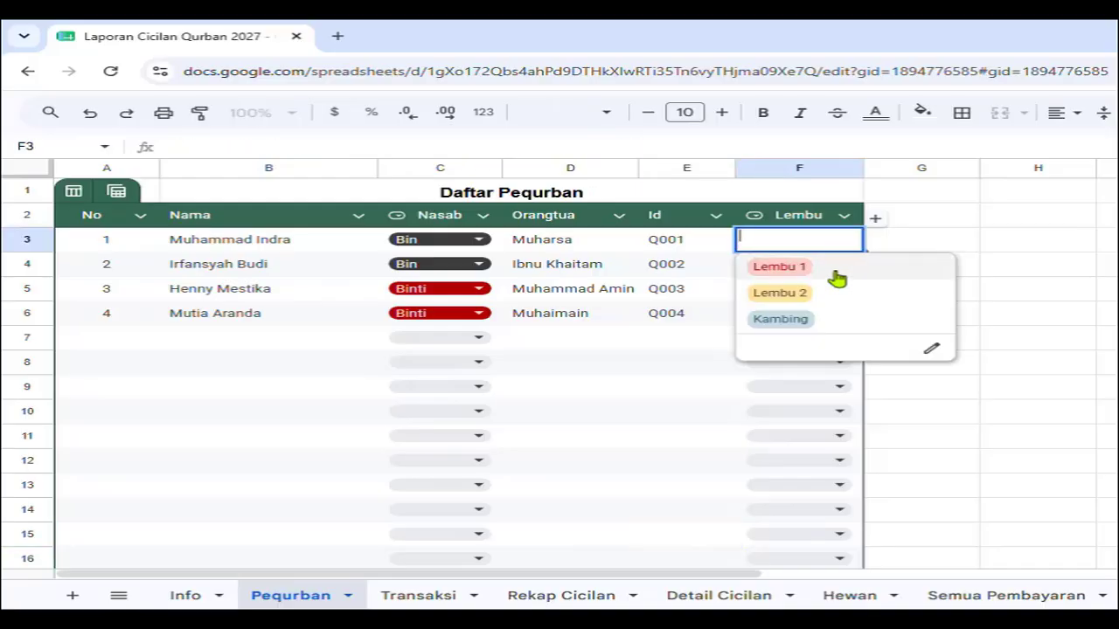
{"action": "left_click", "coordinate": [837, 278]}
{"action": "left_click", "coordinate": [837, 271]}
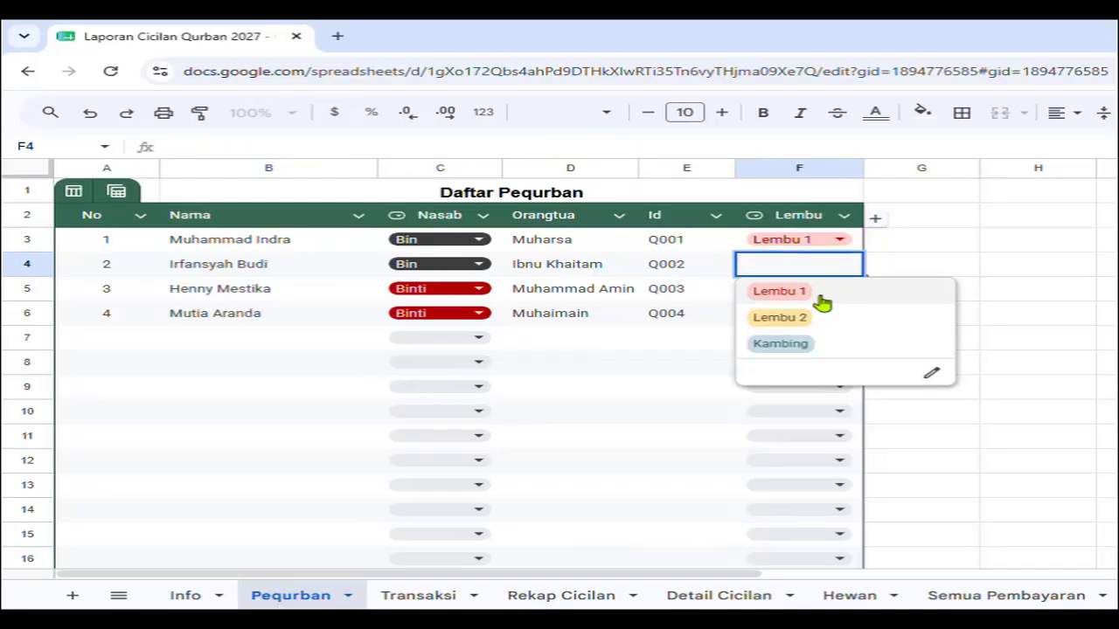
{"action": "left_click", "coordinate": [822, 301]}
{"action": "left_click", "coordinate": [841, 291]}
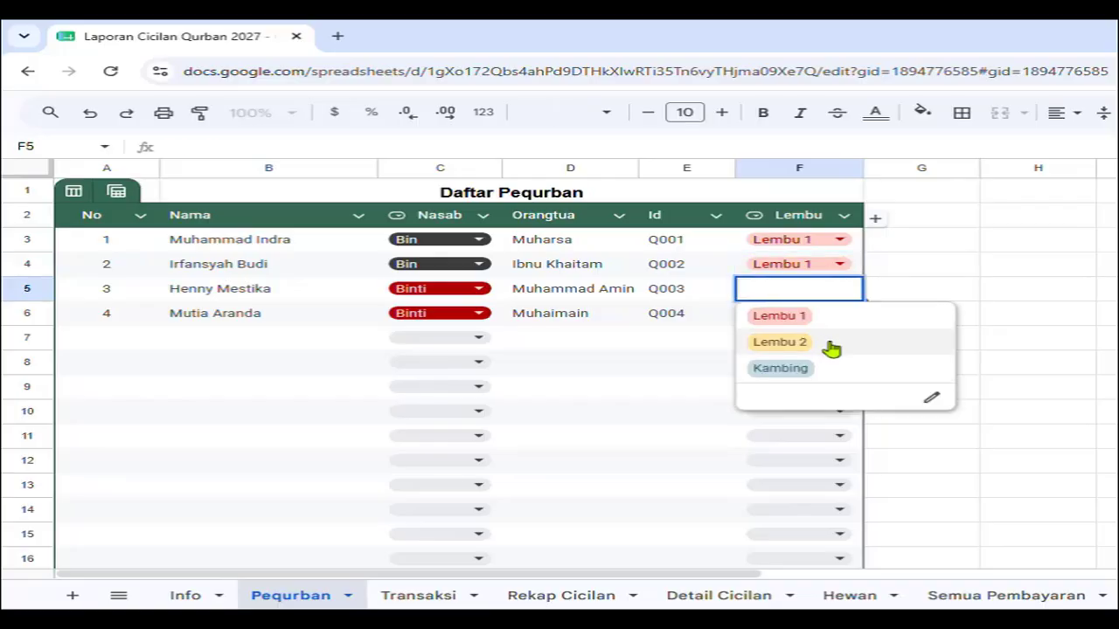
{"action": "left_click", "coordinate": [831, 348]}
{"action": "left_click", "coordinate": [839, 315]}
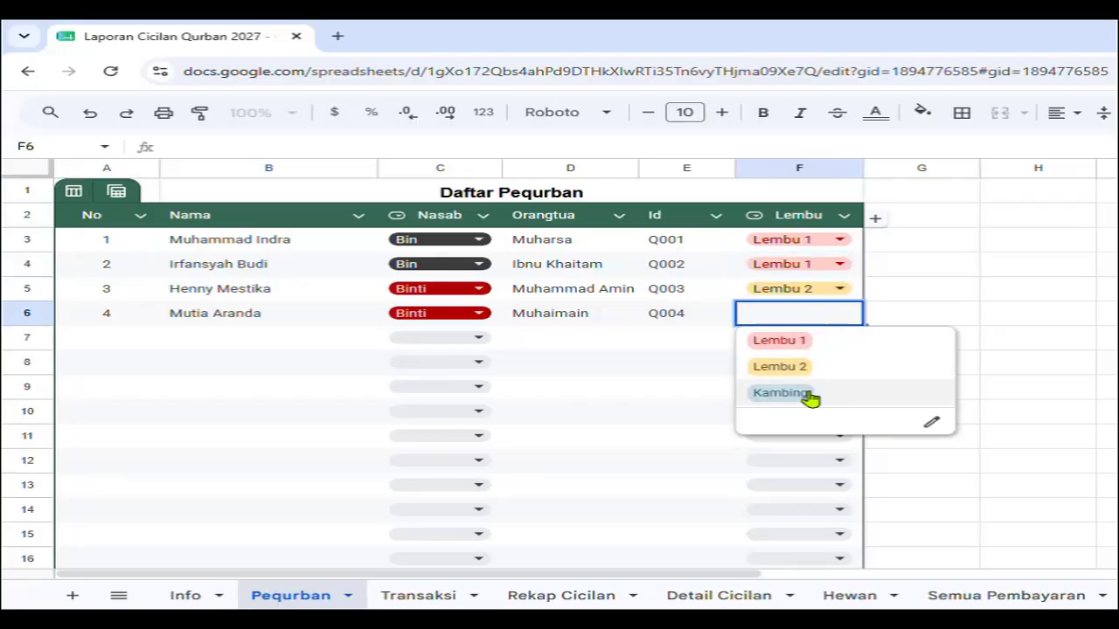
{"action": "left_click", "coordinate": [808, 395]}
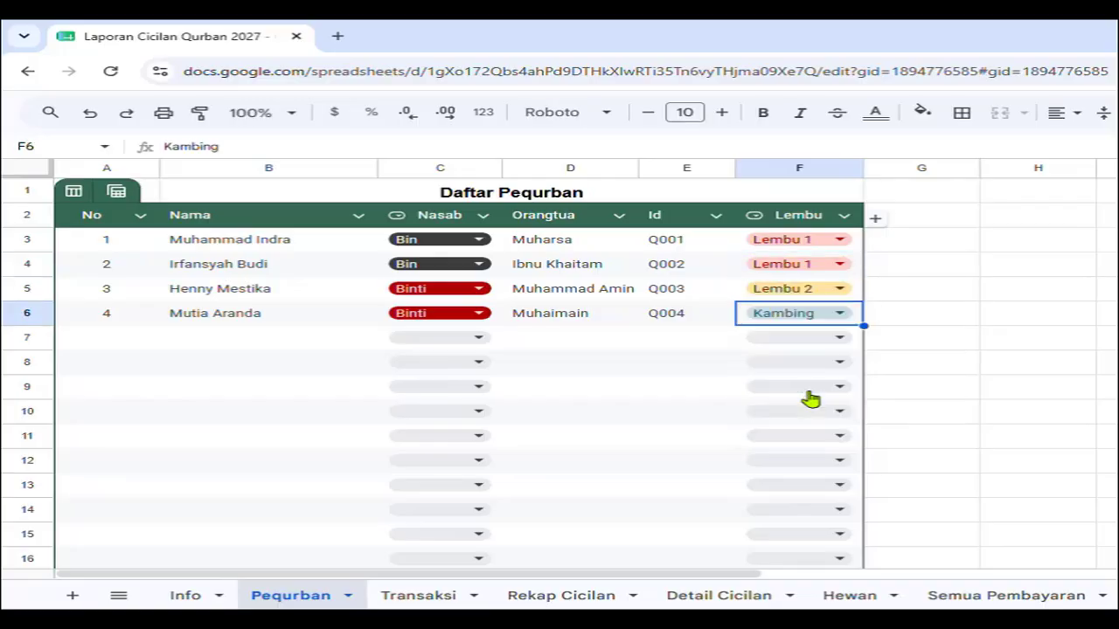
{"action": "left_click", "coordinate": [850, 597]}
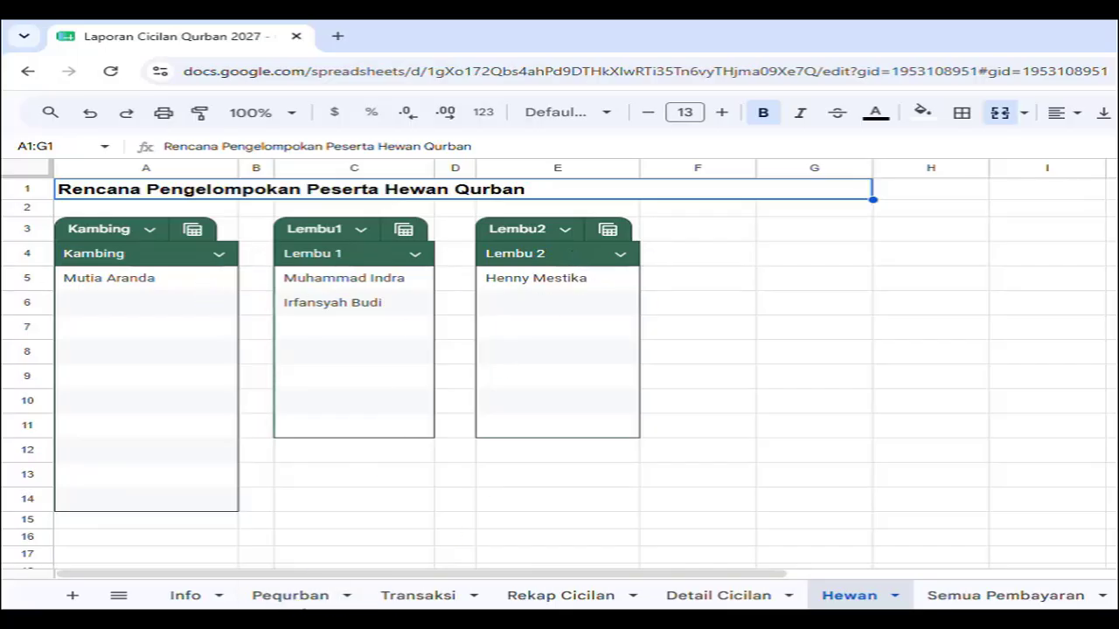
{"action": "left_click", "coordinate": [313, 599]}
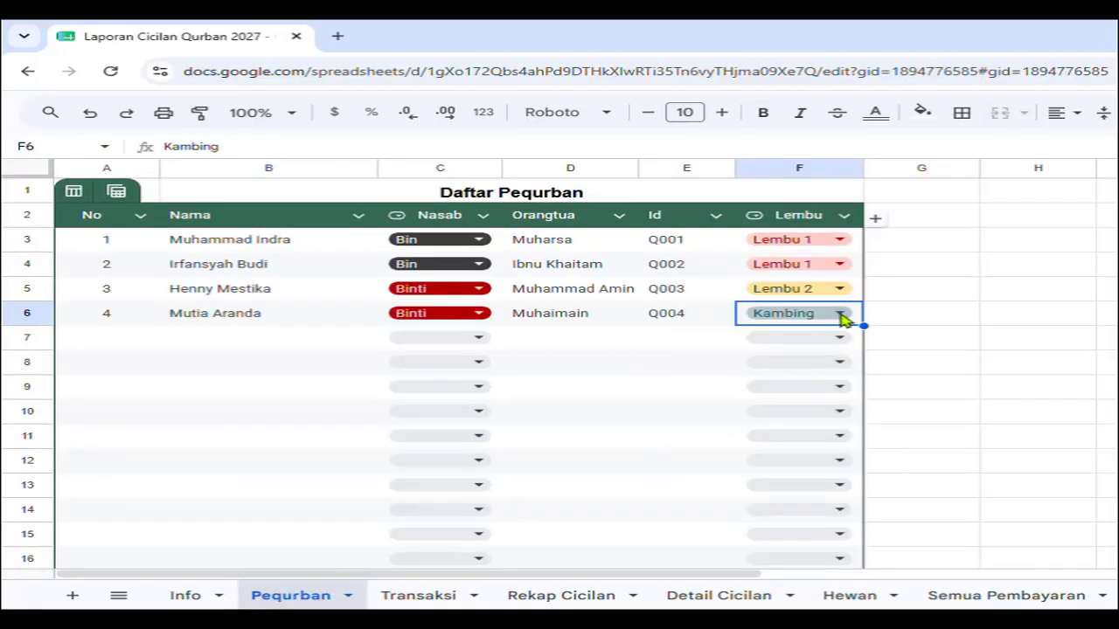
Move participant Q004 from Kambing to Lembu 2 and confirm the updated Hewan groups.
{"action": "left_click", "coordinate": [841, 314]}
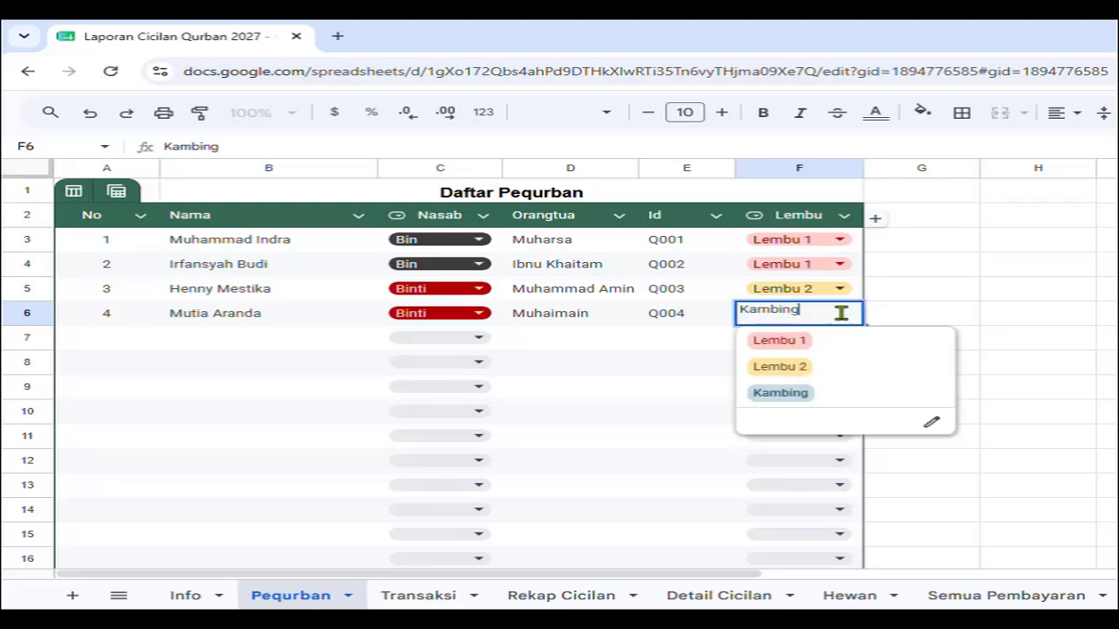
{"action": "left_click", "coordinate": [807, 364]}
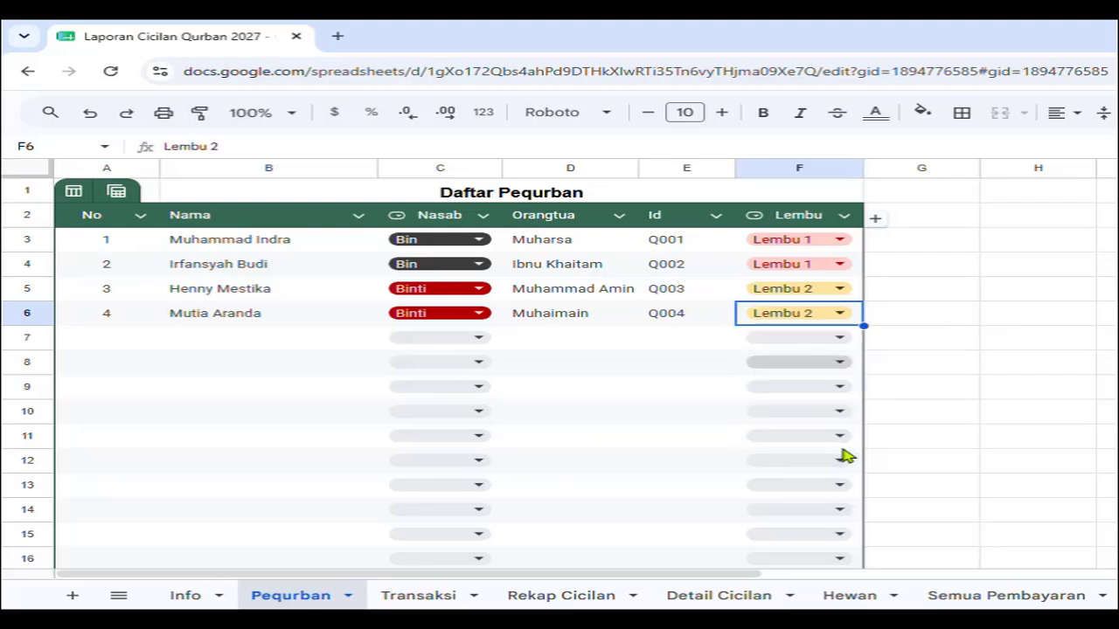
{"action": "left_click", "coordinate": [846, 598]}
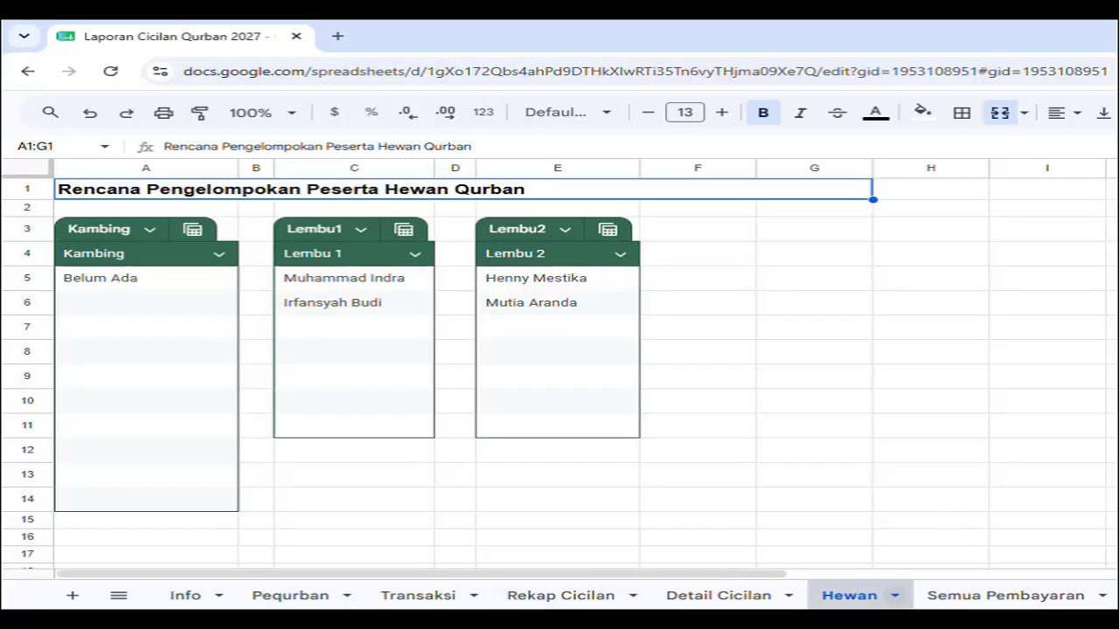
{"action": "left_click", "coordinate": [414, 600]}
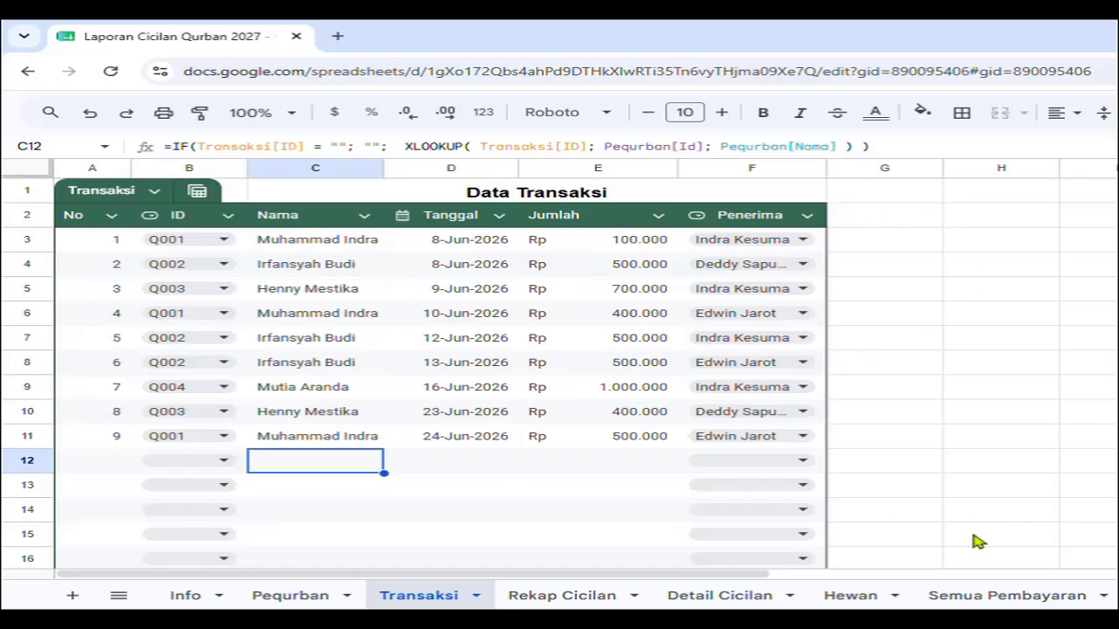
Review the Semua Pembayaran history and the Rp 4.600.000 Total Pembayaran on Rekap Cicilan, ending on Info.
{"action": "left_click", "coordinate": [1028, 598]}
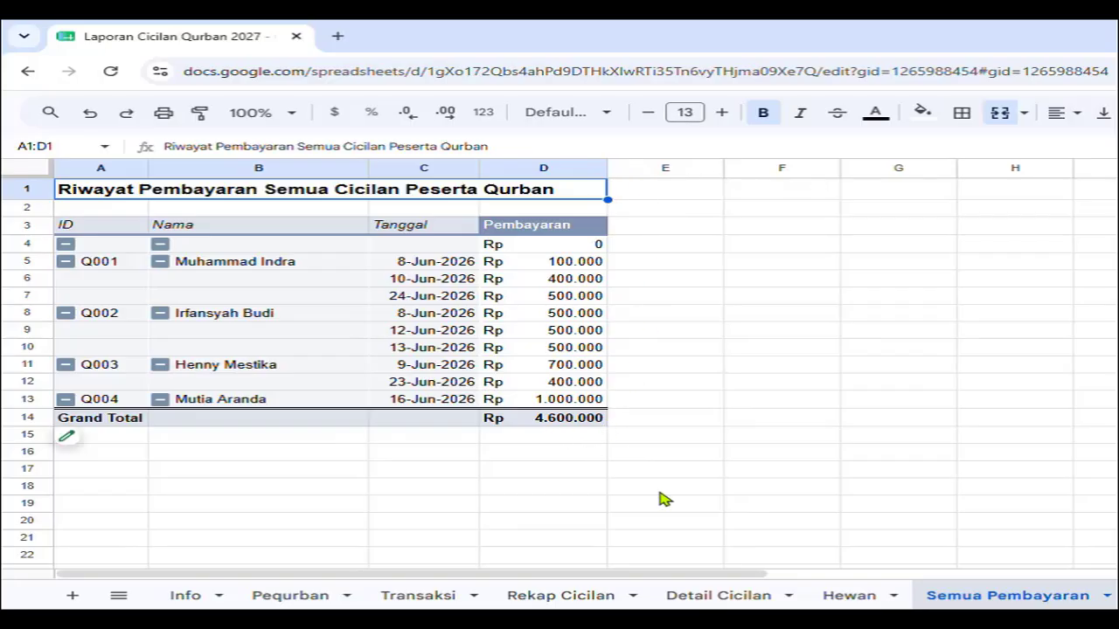
{"action": "left_click", "coordinate": [560, 597]}
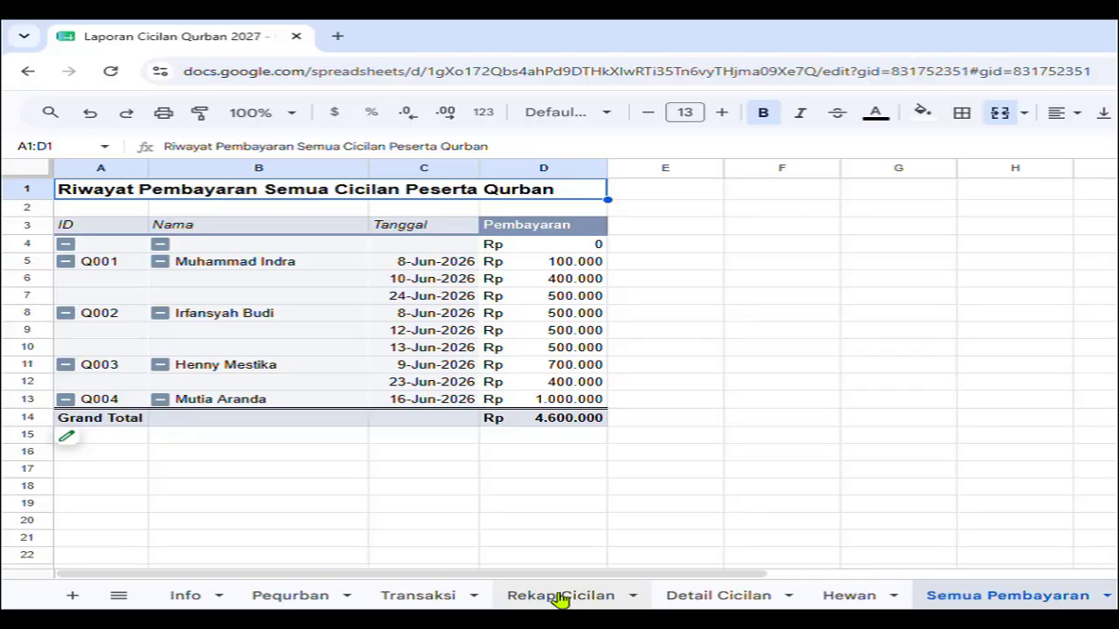
{"action": "scroll", "coordinate": [673, 385], "scroll_direction": "down", "scroll_amount": 3}
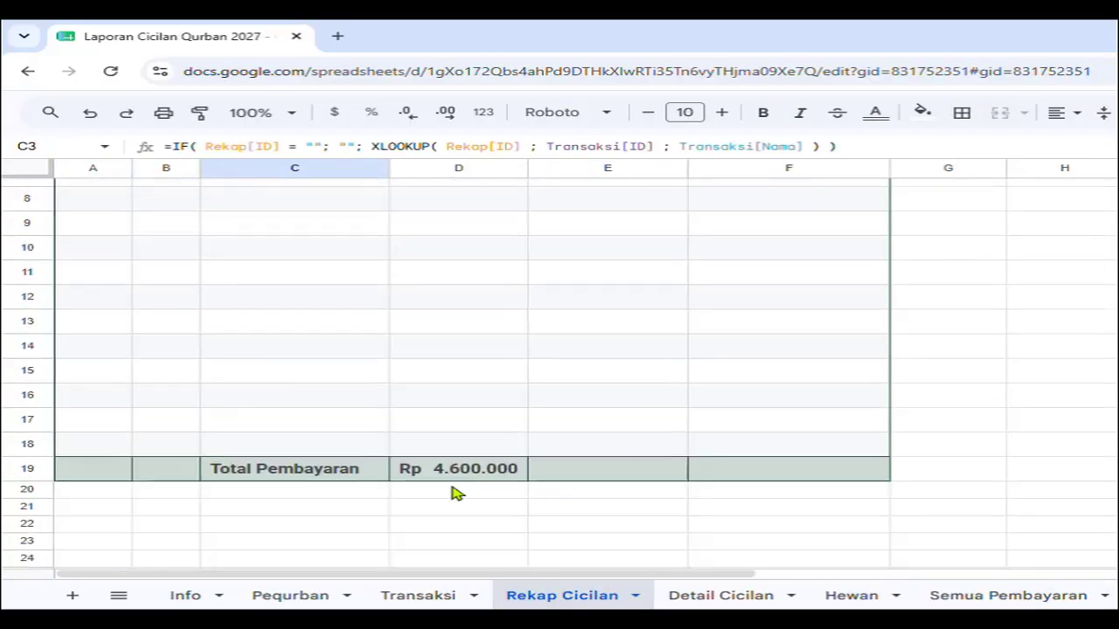
{"action": "scroll", "coordinate": [487, 454], "scroll_direction": "up", "scroll_amount": 3}
{"action": "left_click", "coordinate": [188, 596]}
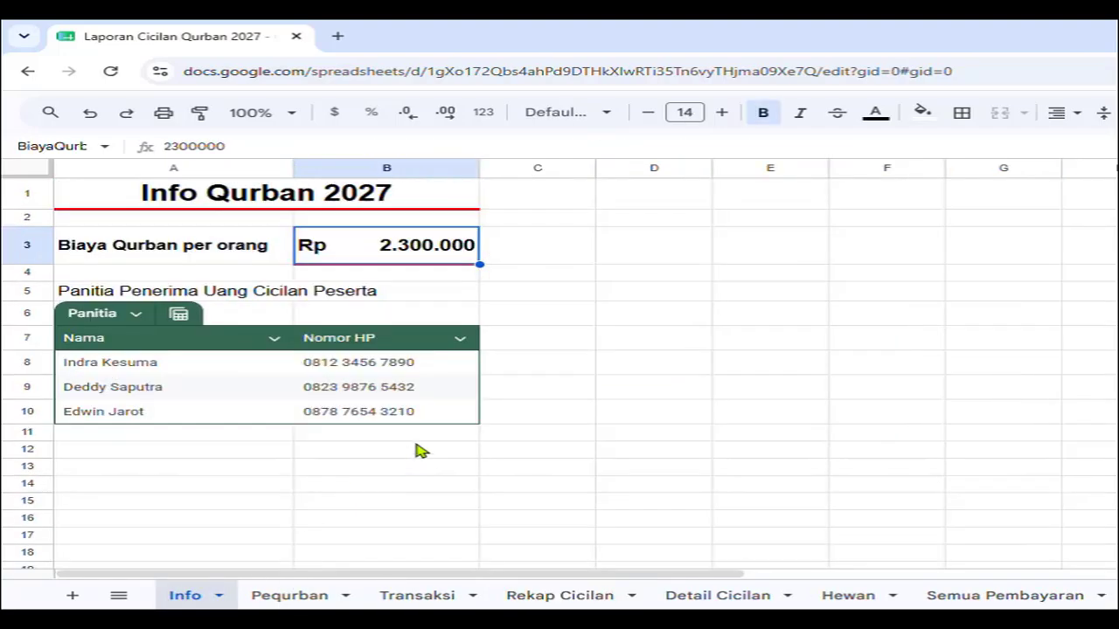